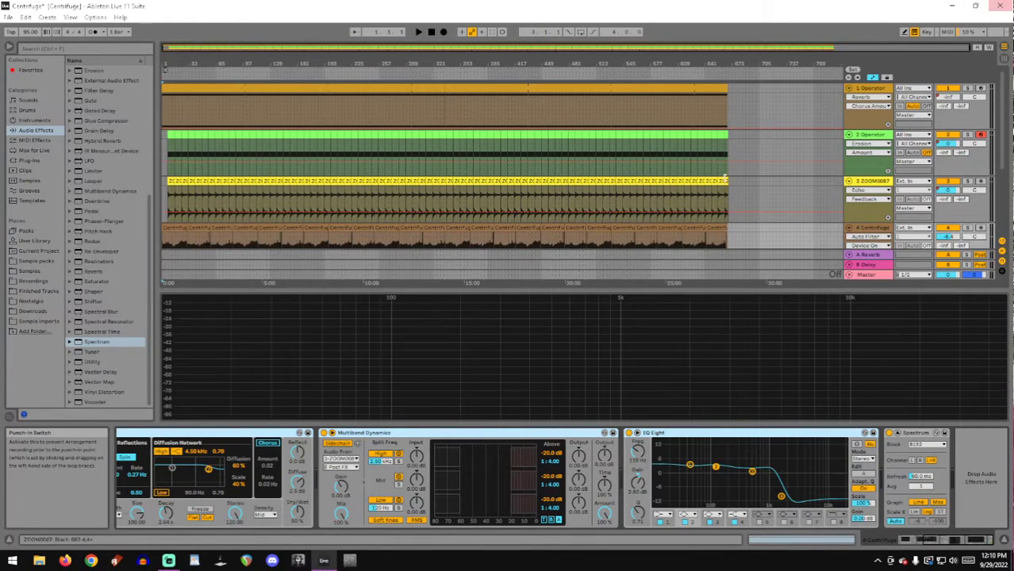
- Review the Multiband Dynamics sidechain section on the Centrifuge track and collapse the enlarged Spectrum display
{"action": "scroll", "coordinate": [729, 179], "scroll_direction": "down", "scroll_amount": 2}
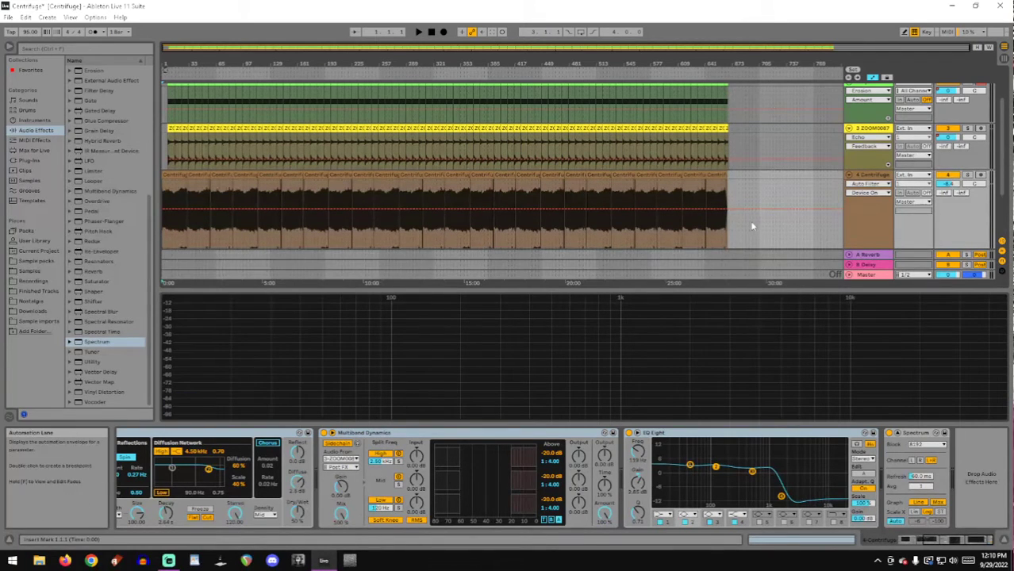
{"action": "scroll", "coordinate": [640, 208], "scroll_direction": "up", "scroll_amount": 2}
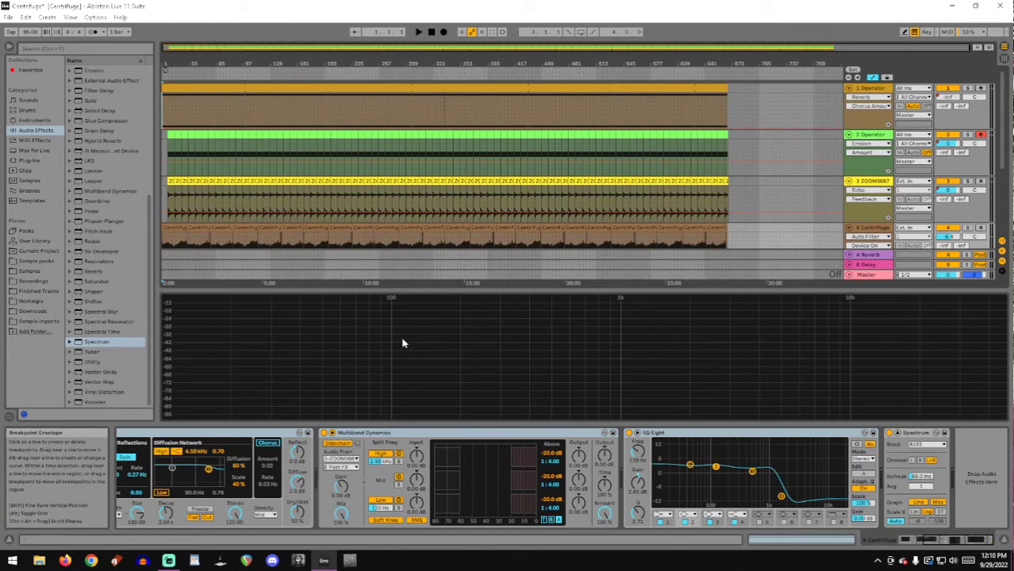
{"action": "left_click", "coordinate": [331, 434]}
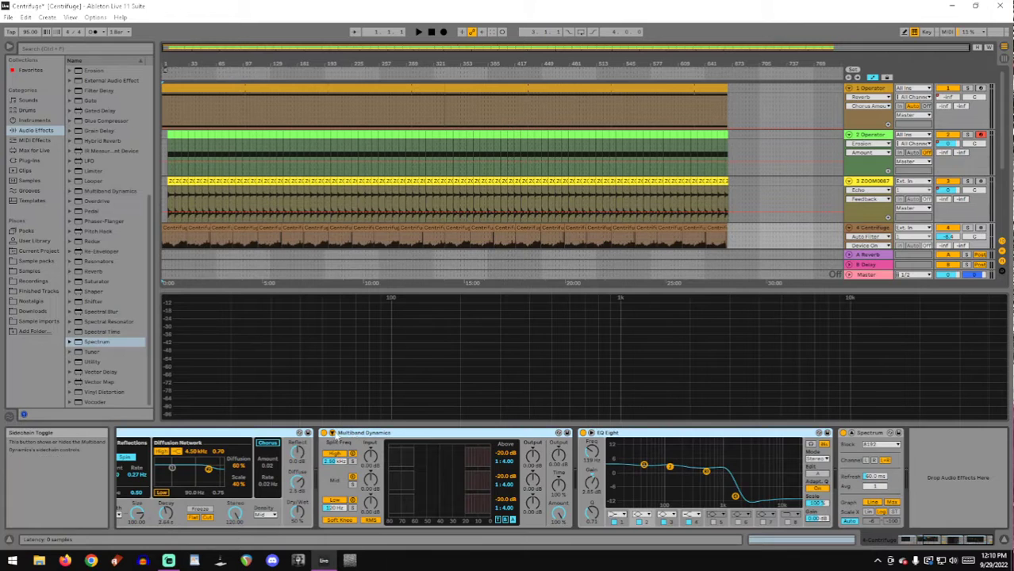
{"action": "left_click", "coordinate": [331, 434]}
{"action": "left_click", "coordinate": [895, 434]}
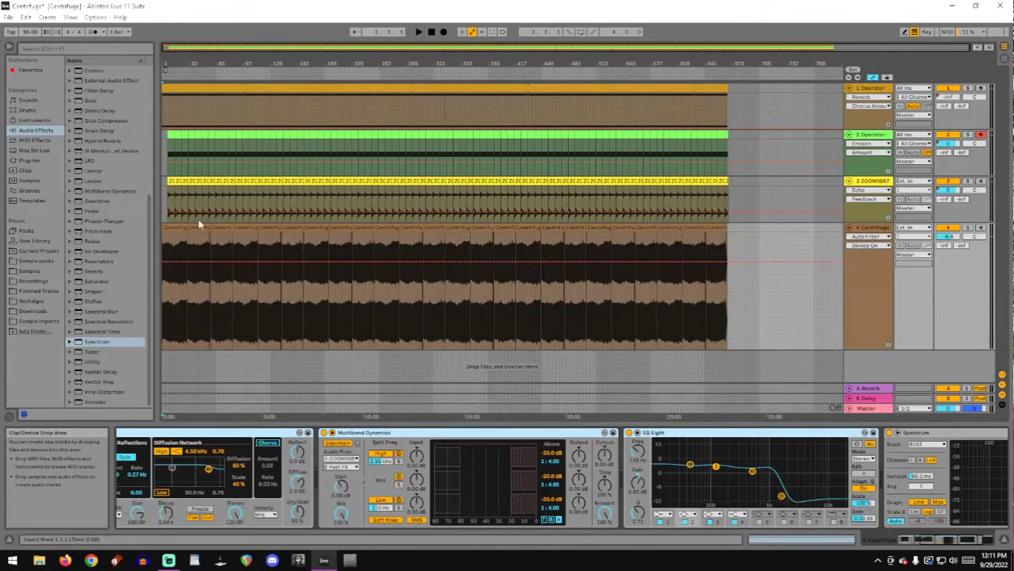
- Solo the Centrifuge track and switch off its Auto Filter, Reverb, Multiband Dynamics and EQ Eight effects together
{"action": "left_click", "coordinate": [968, 228]}
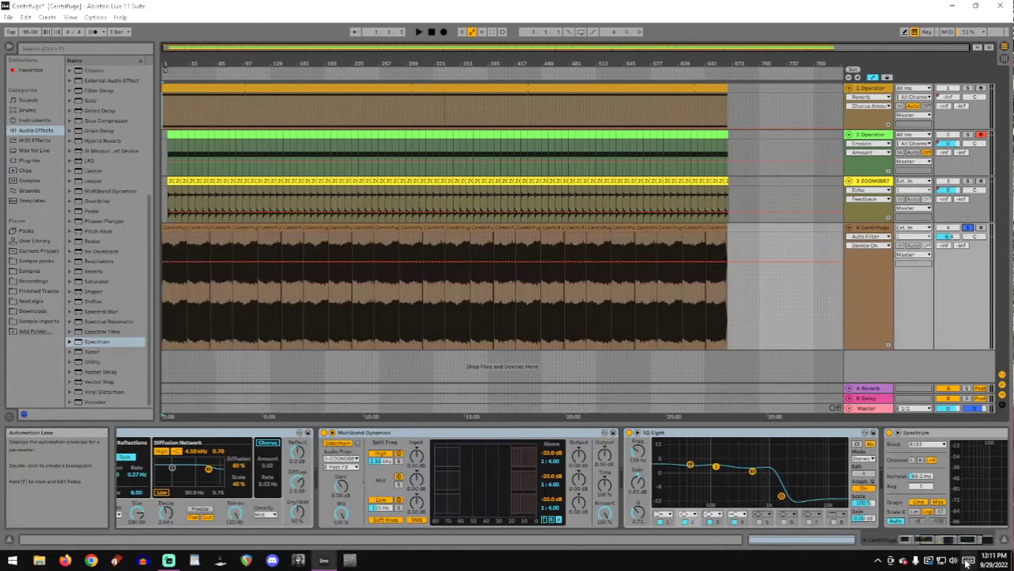
{"action": "left_click_drag", "start_coordinate": [952, 541], "coordinate": [922, 547]}
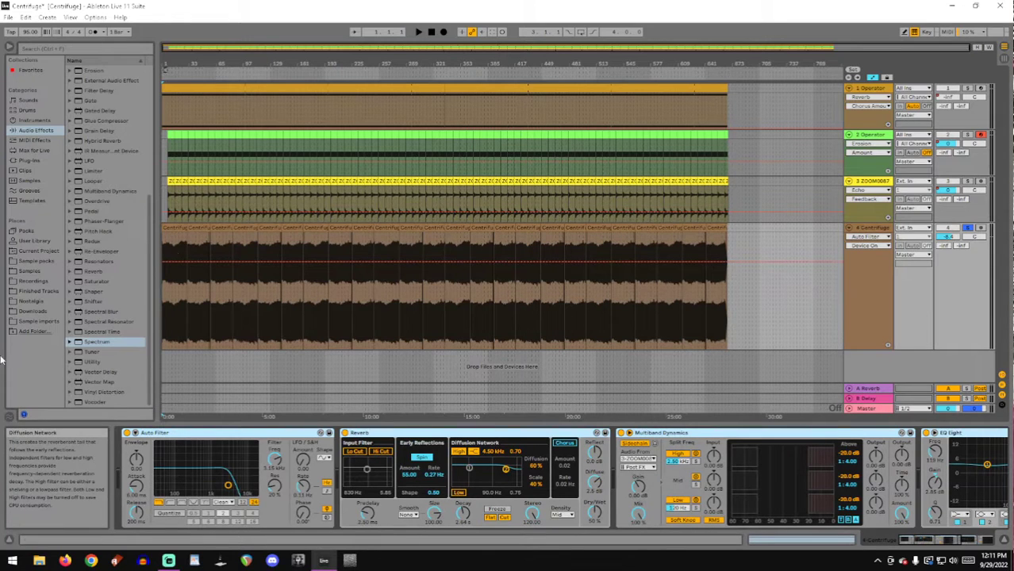
{"action": "left_click", "coordinate": [133, 435]}
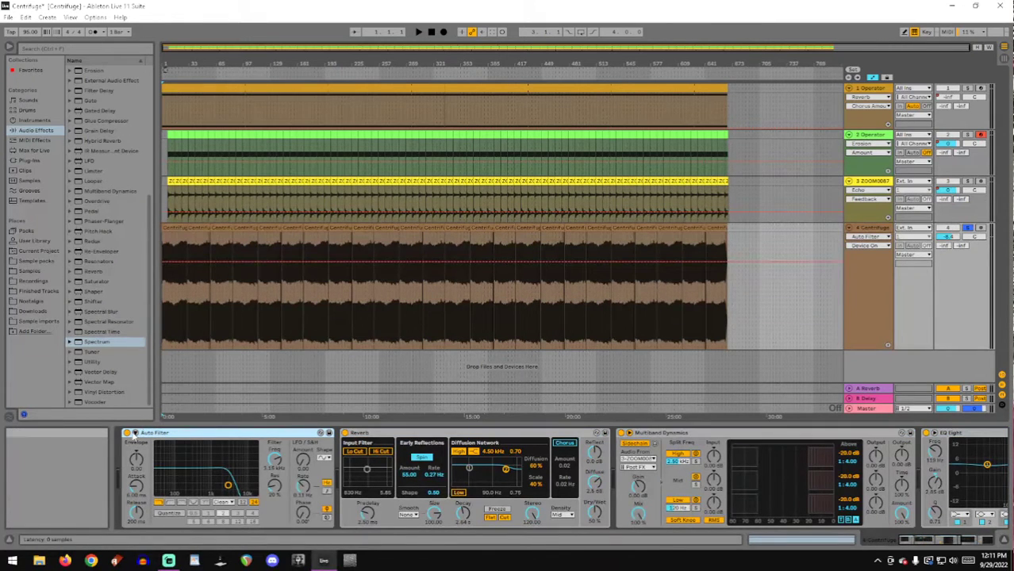
{"action": "left_click", "coordinate": [967, 546]}
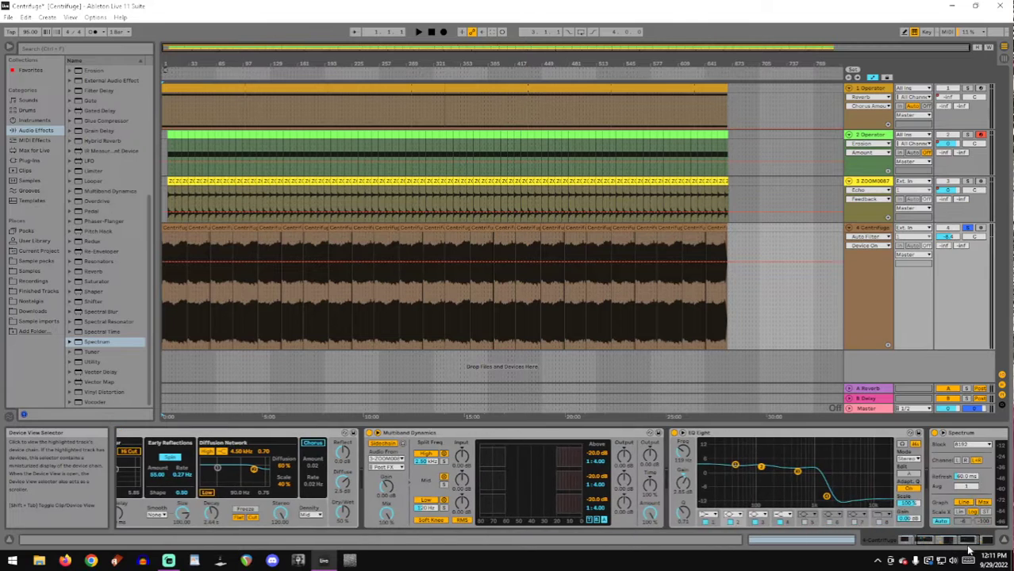
{"action": "left_click_drag", "start_coordinate": [967, 546], "coordinate": [920, 546]}
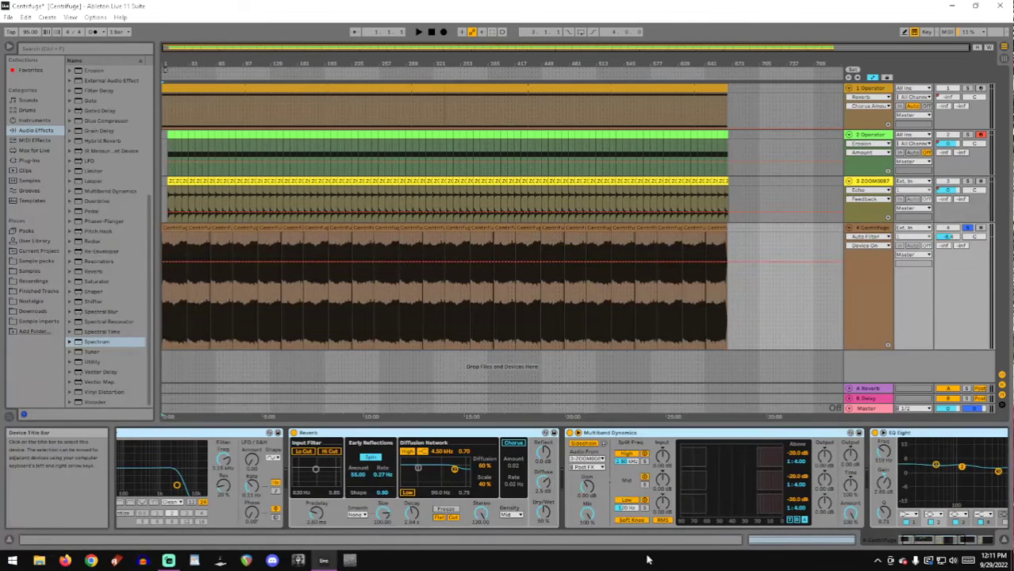
{"action": "left_click", "coordinate": [126, 435]}
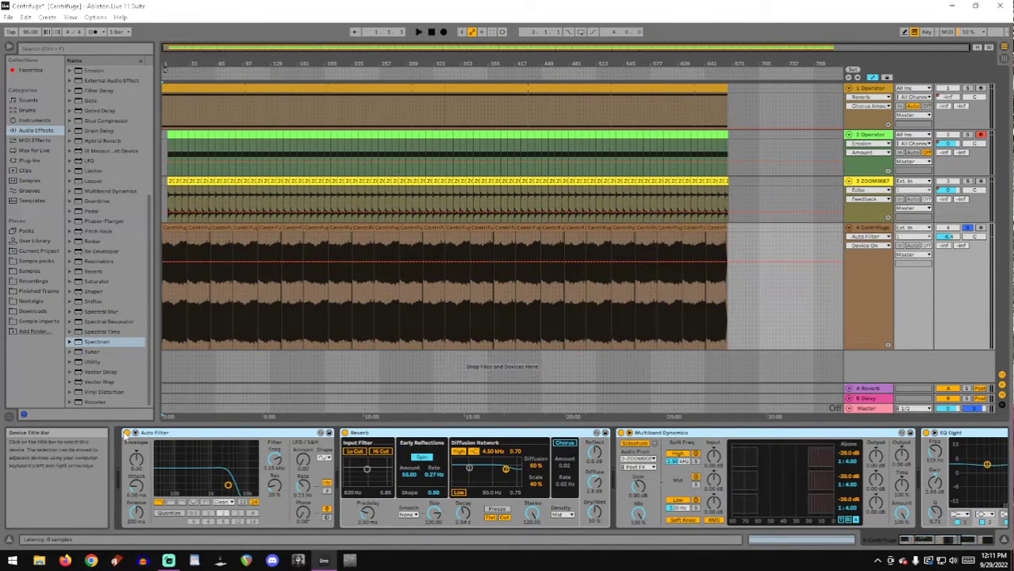
- Play the soloed Centrifuge track and examine its frequency content in the enlarged Spectrum display, collapsing the display when done
{"action": "key", "text": "space"}
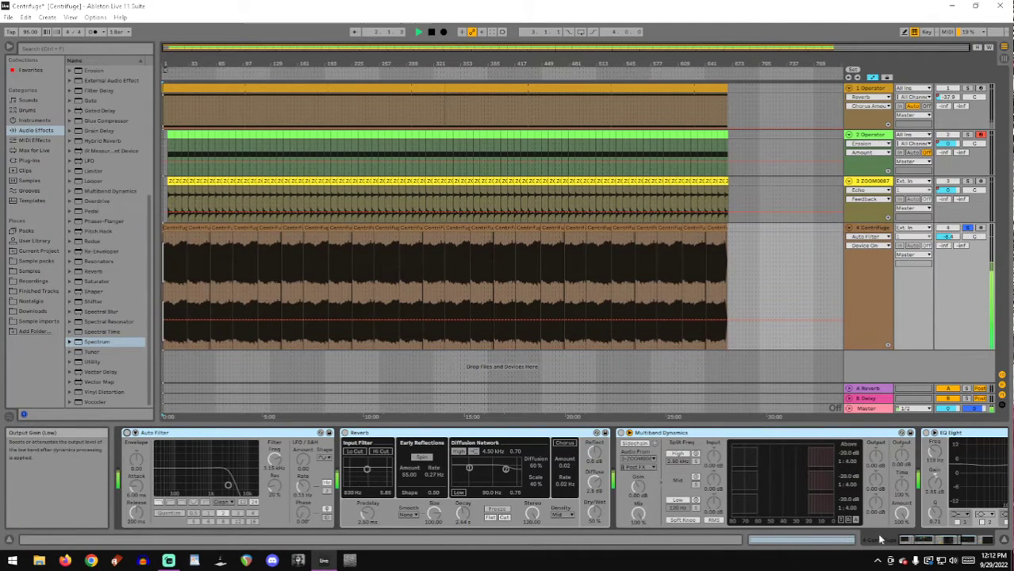
{"action": "left_click", "coordinate": [969, 541]}
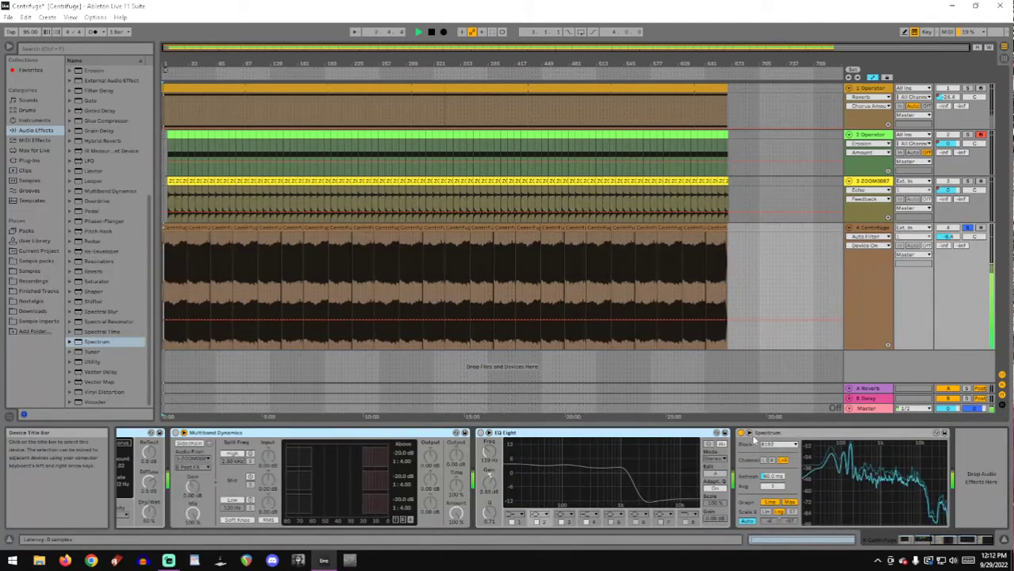
{"action": "double_click", "coordinate": [822, 505]}
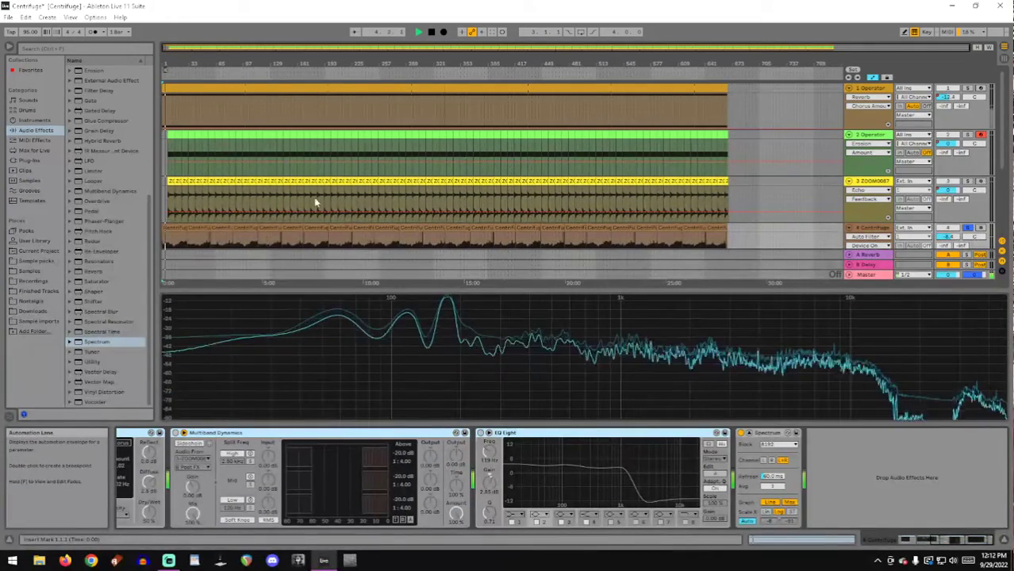
{"action": "mouse_move", "coordinate": [425, 325]}
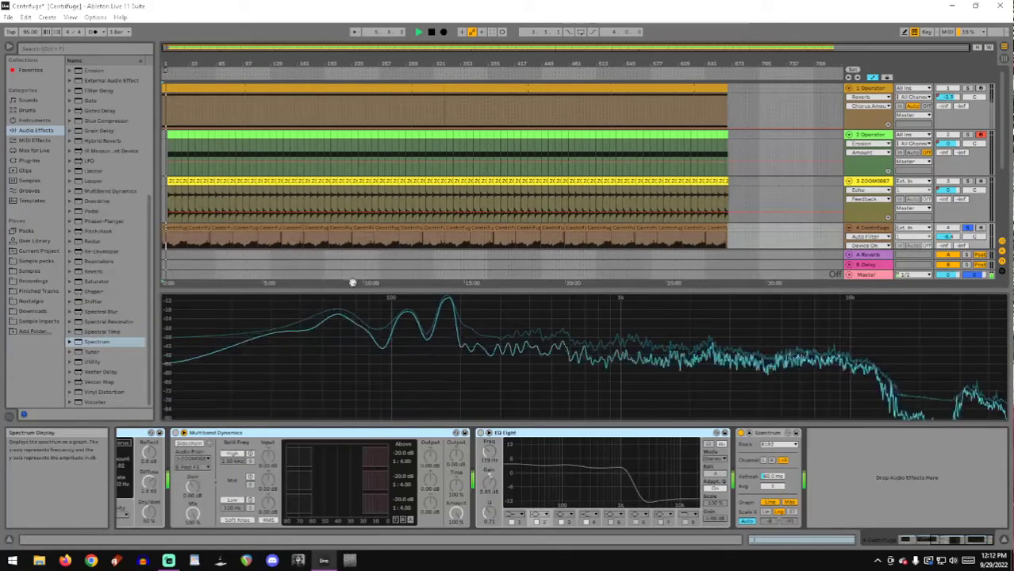
{"action": "scroll", "coordinate": [444, 198], "scroll_direction": "down", "scroll_amount": 2}
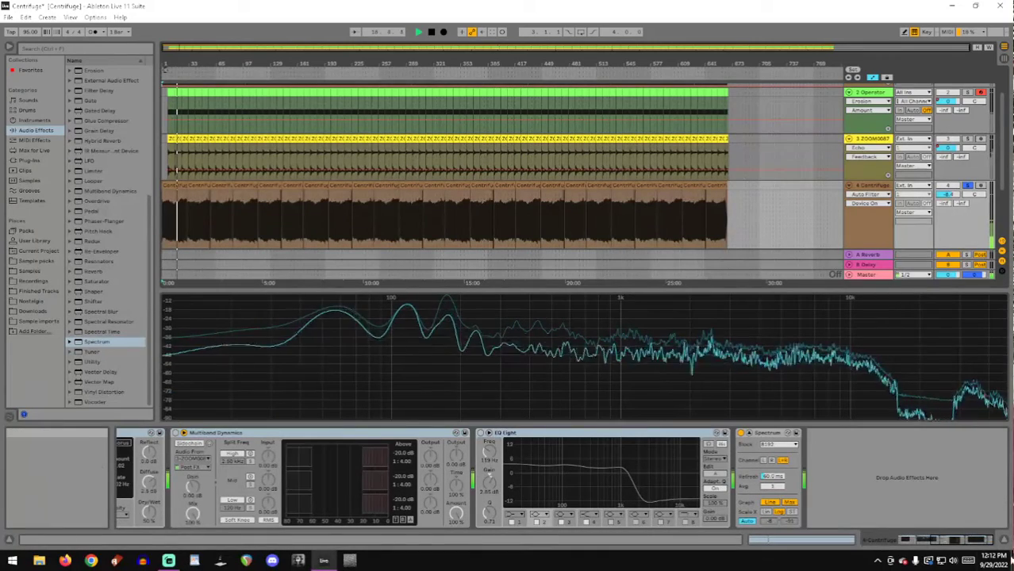
{"action": "mouse_move", "coordinate": [974, 541]}
{"action": "left_mouse_down"}
{"action": "mouse_move", "coordinate": [943, 540]}
{"action": "mouse_move", "coordinate": [975, 540]}
{"action": "left_mouse_up"}
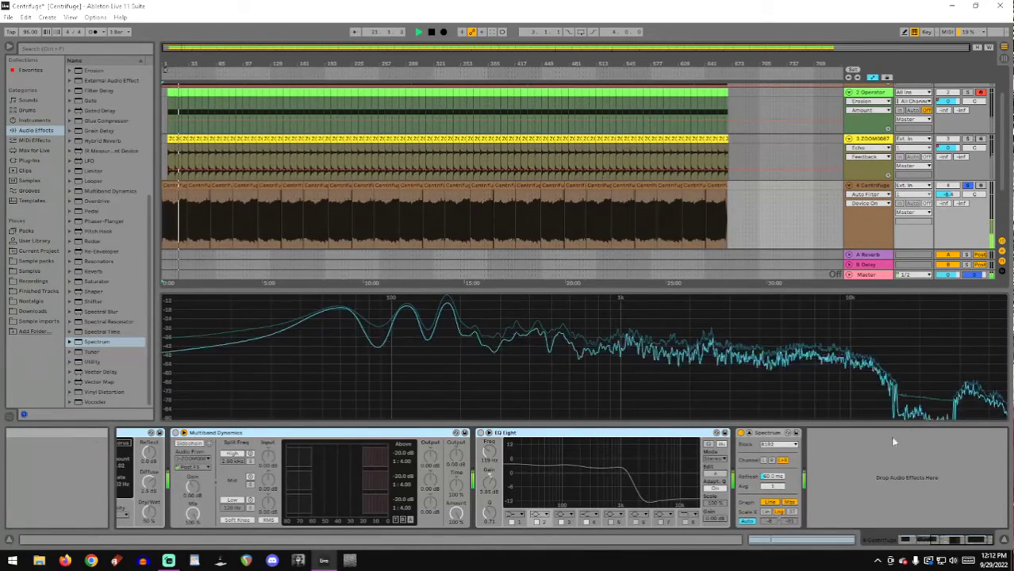
{"action": "left_click", "coordinate": [788, 434]}
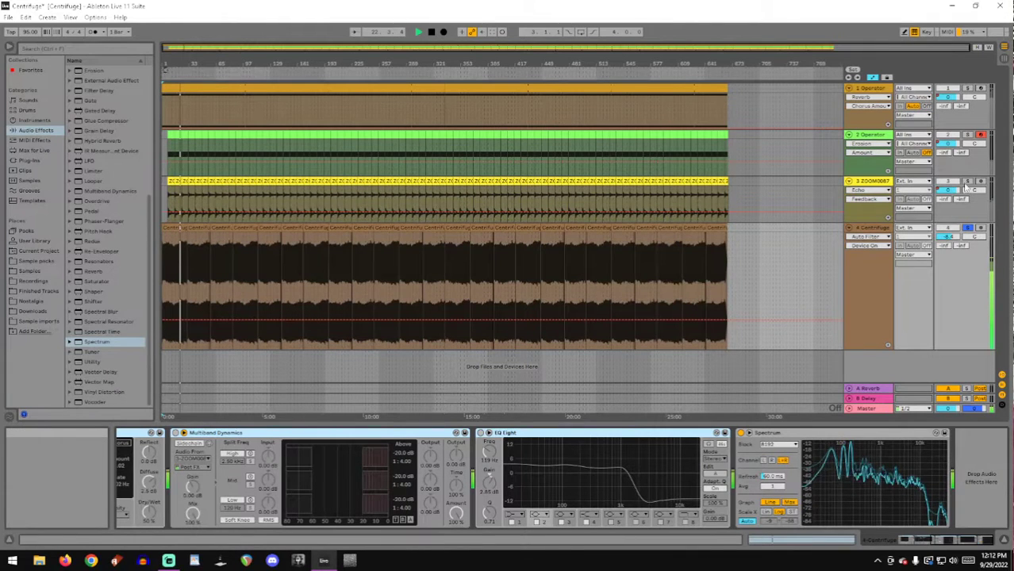
- Solo the first Operator track instead of Centrifuge and play it from bar 39
{"action": "left_click", "coordinate": [968, 229]}
{"action": "left_click", "coordinate": [967, 88]}
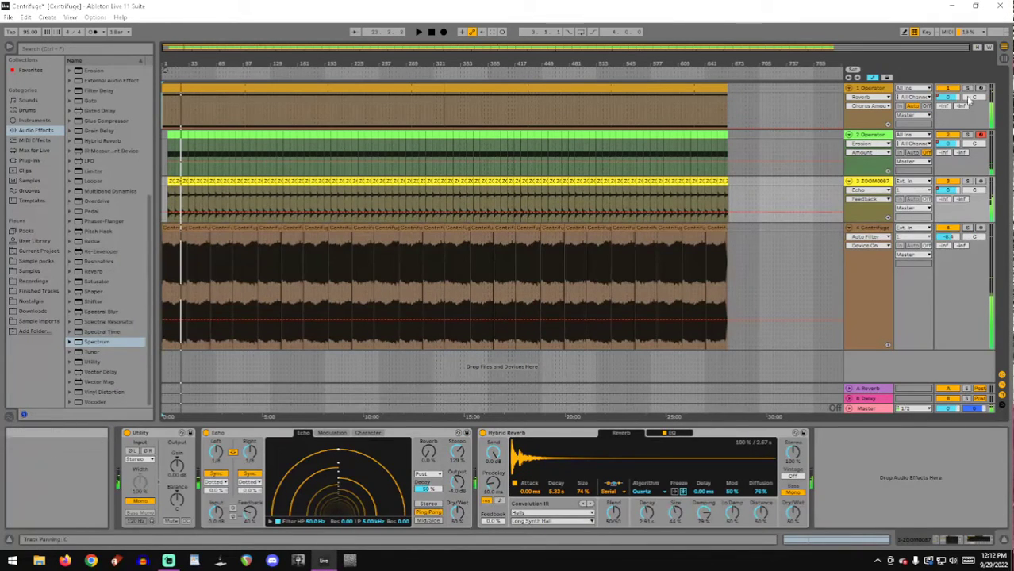
{"action": "left_click", "coordinate": [200, 115]}
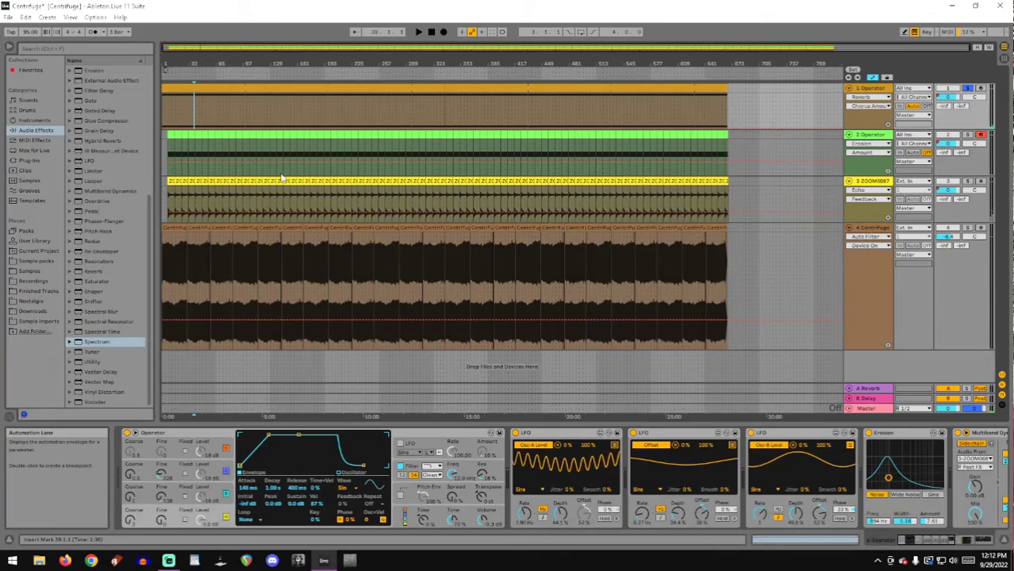
{"action": "key", "text": "space"}
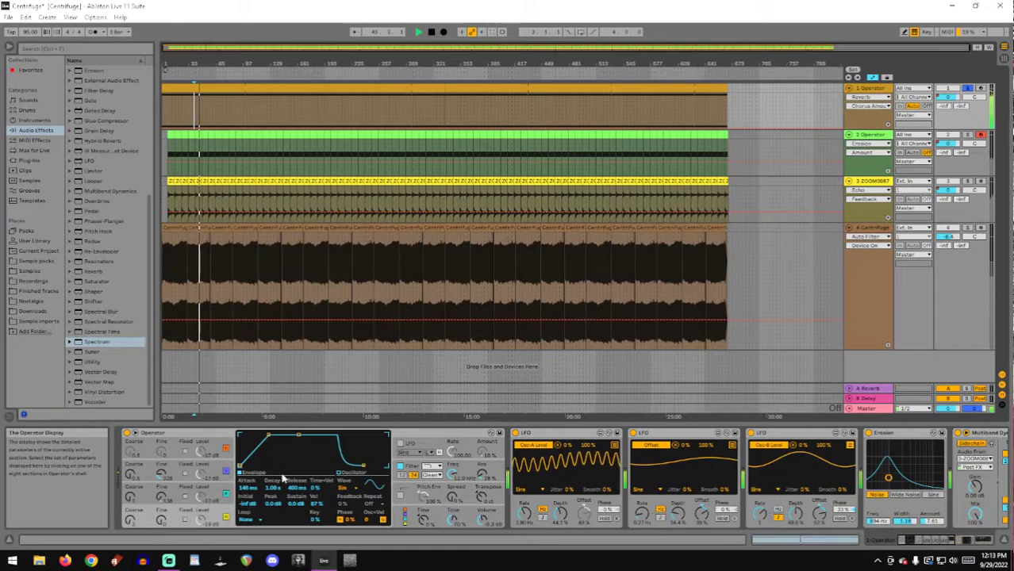
- Temporarily solo the Centrifuge track alongside the first Operator track to compare them while looking through the Centrifuge effect chain
{"action": "left_click", "coordinate": [275, 228]}
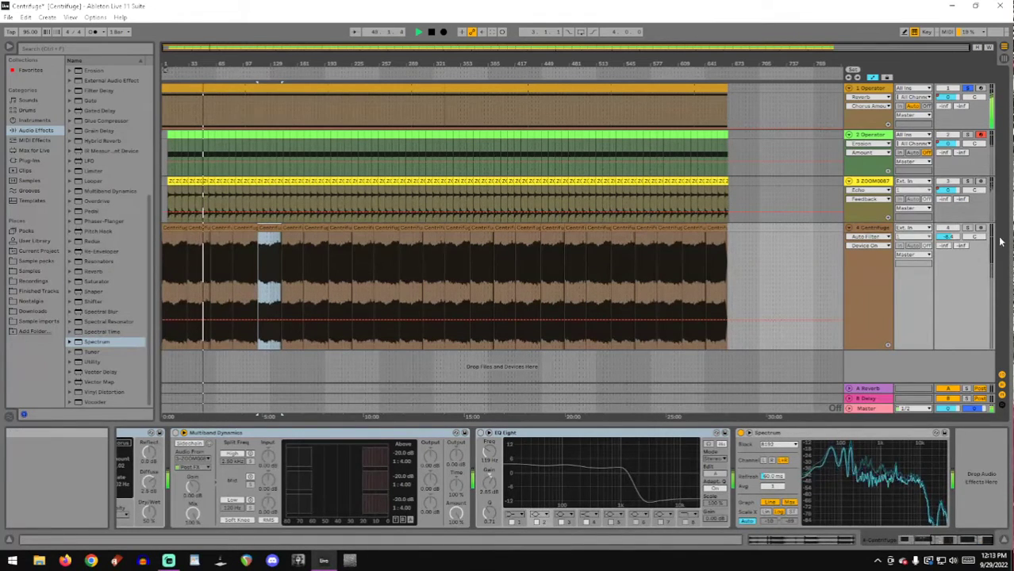
{"action": "left_click", "coordinate": [970, 228]}
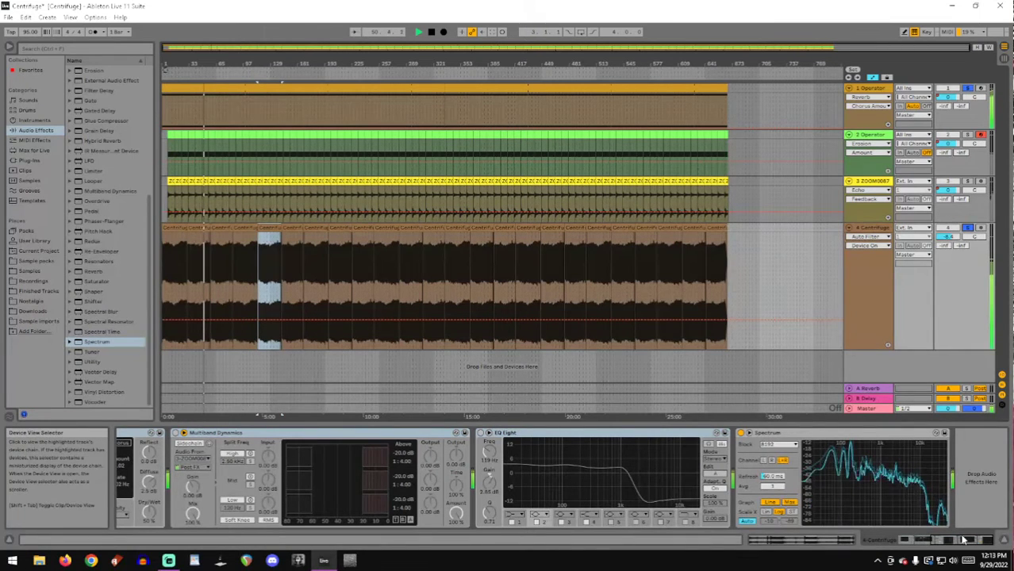
{"action": "mouse_move", "coordinate": [870, 480]}
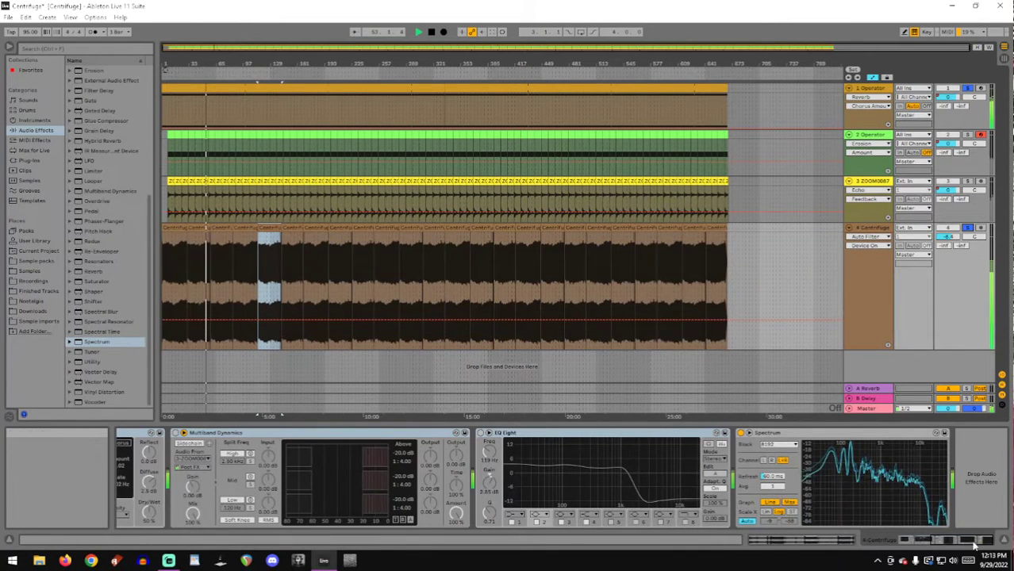
{"action": "left_click_drag", "start_coordinate": [974, 540], "coordinate": [942, 542]}
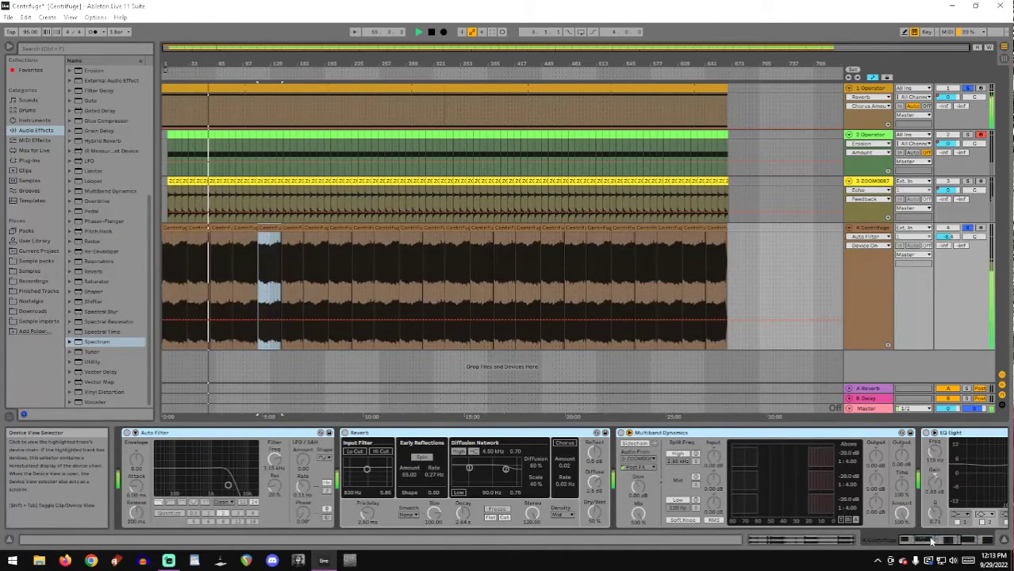
{"action": "left_click_drag", "start_coordinate": [949, 542], "coordinate": [829, 548]}
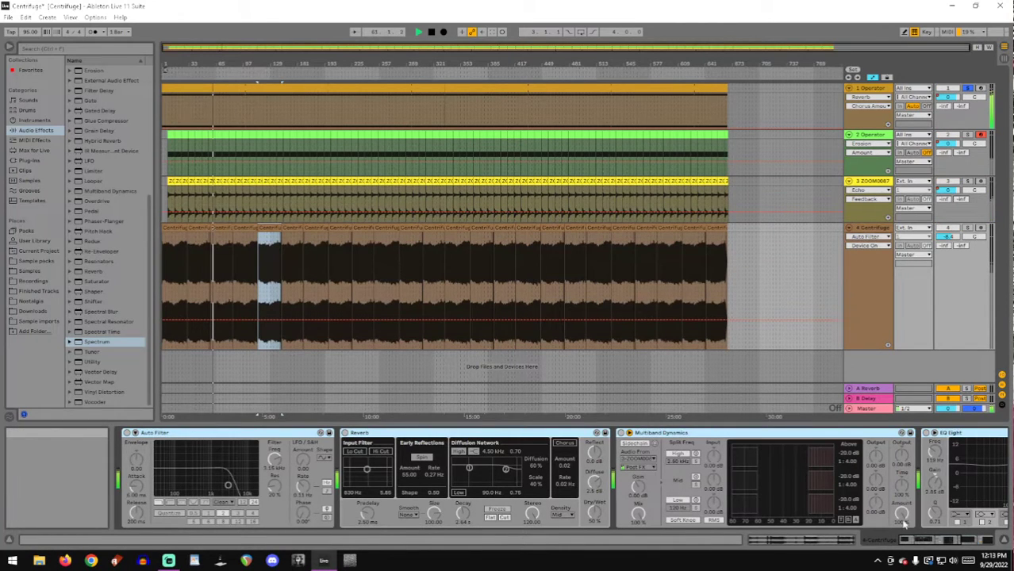
- Open the second MIDI clip on the first Operator track and examine its notes in the piano roll
{"action": "left_click", "coordinate": [865, 95]}
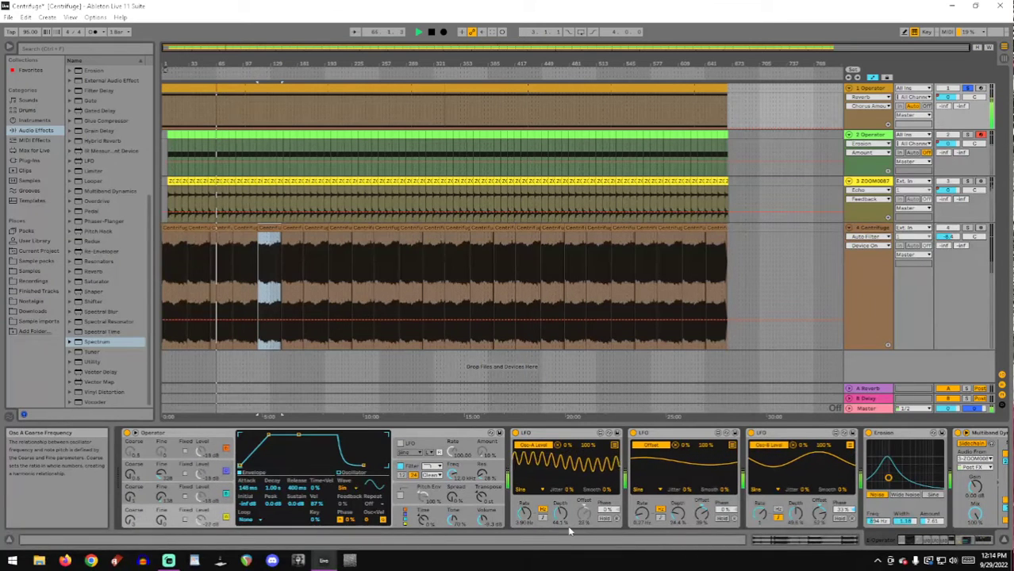
{"action": "left_click", "coordinate": [833, 541]}
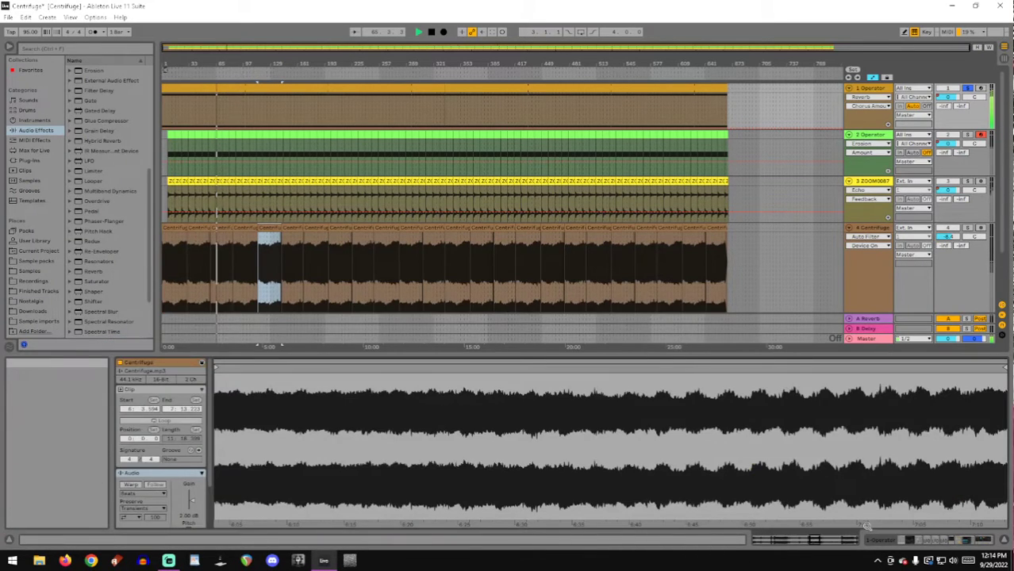
{"action": "left_click", "coordinate": [951, 543]}
{"action": "left_click", "coordinate": [711, 89]}
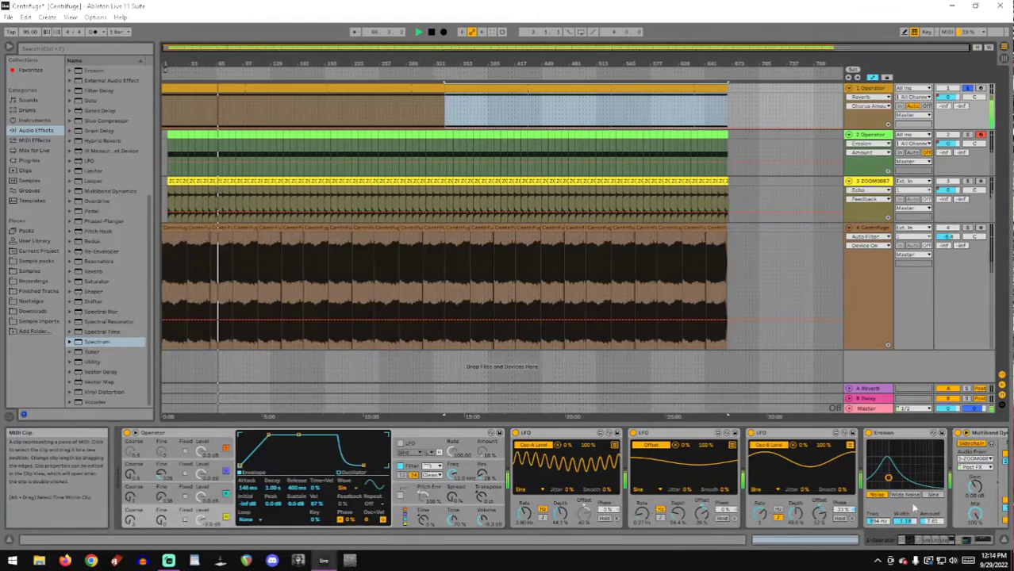
{"action": "left_click", "coordinate": [833, 541]}
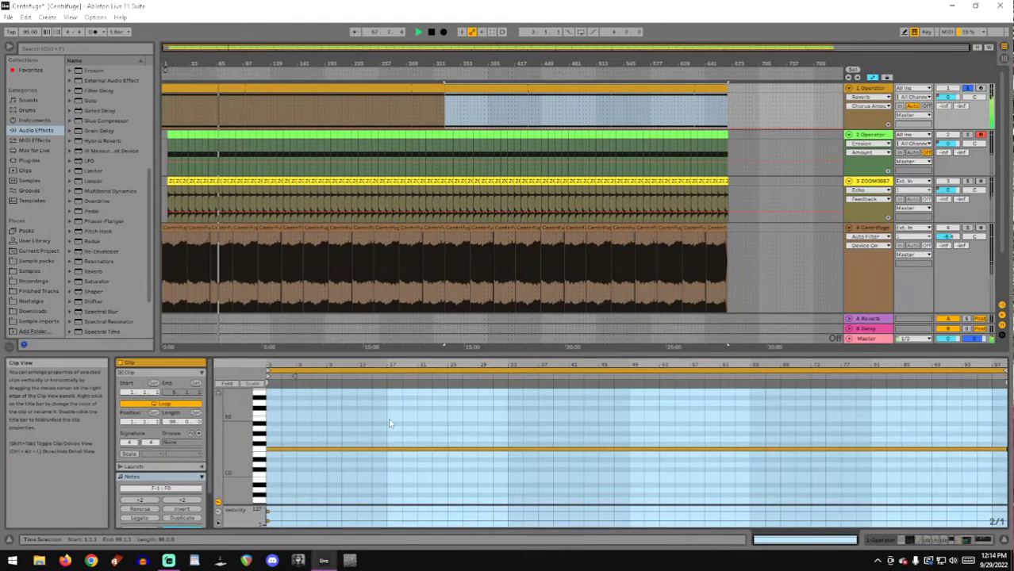
{"action": "scroll", "coordinate": [389, 423], "scroll_direction": "down", "scroll_amount": 5}
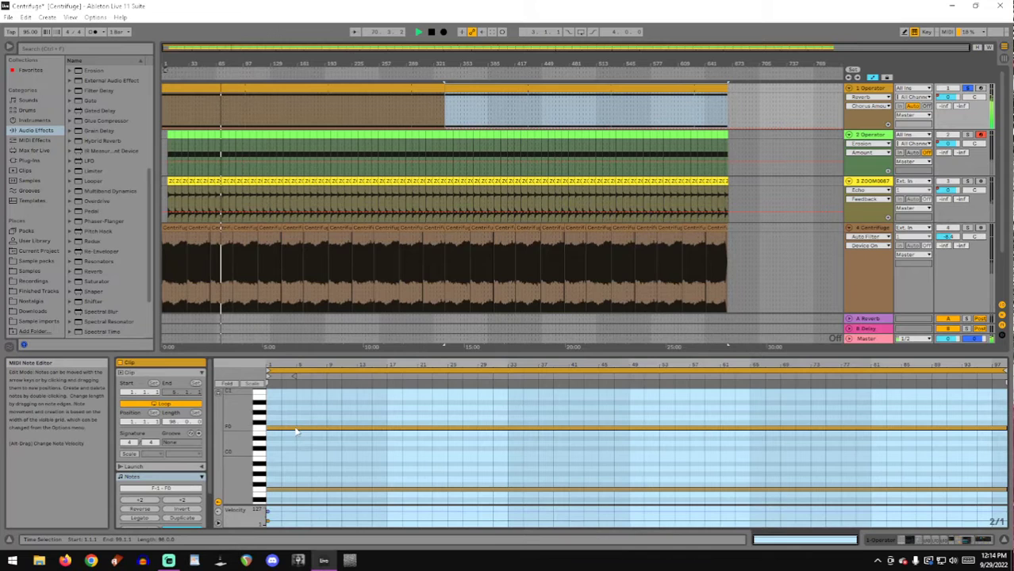
- Return to the first Operator track's devices and examine the LFO mapped to Osc-A Level and Operator's global and algorithm settings
{"action": "left_click", "coordinate": [320, 89]}
{"action": "left_click", "coordinate": [939, 538]}
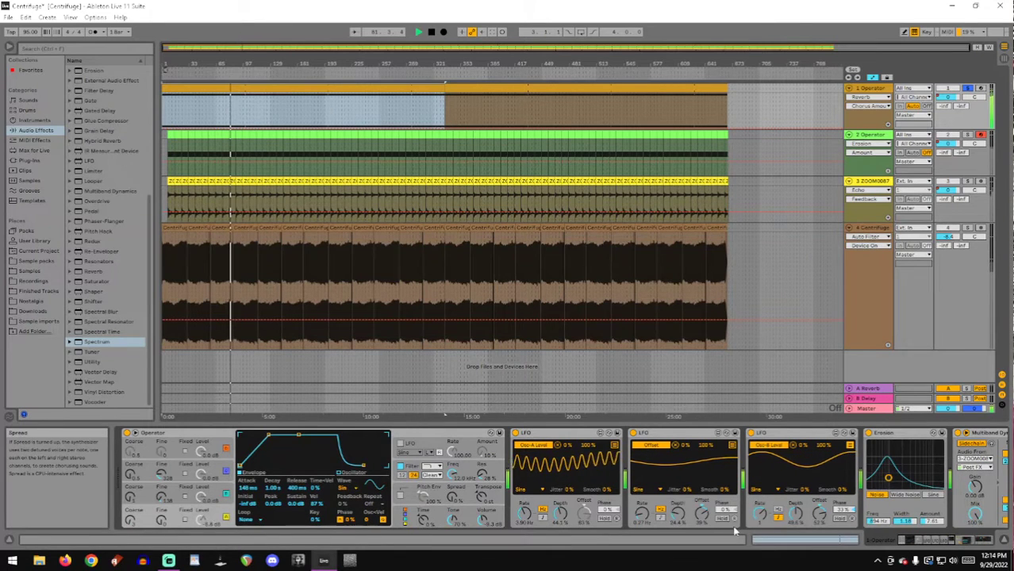
{"action": "left_click_drag", "start_coordinate": [932, 540], "coordinate": [930, 540]}
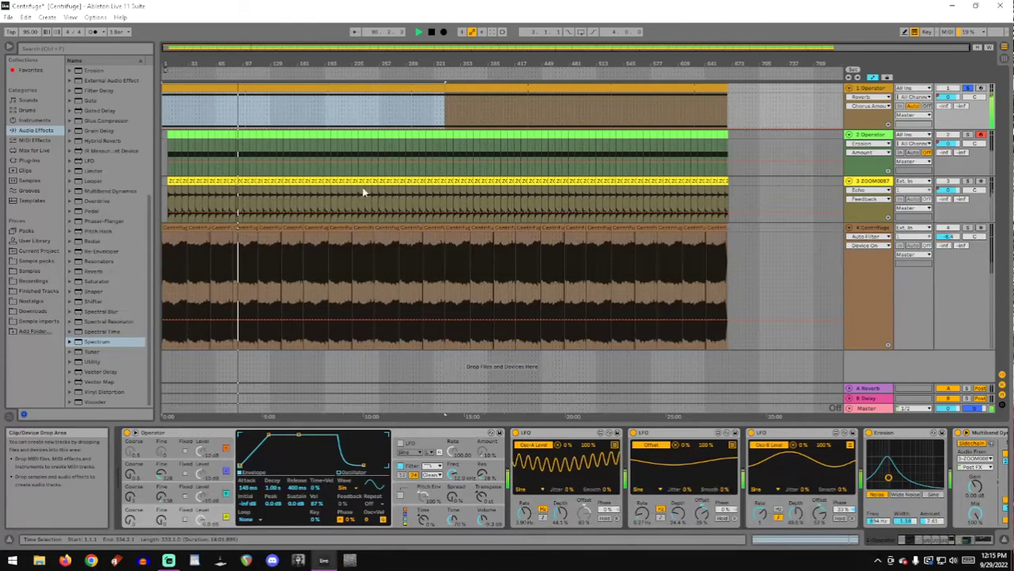
{"action": "left_click", "coordinate": [560, 437]}
{"action": "left_click", "coordinate": [635, 339]}
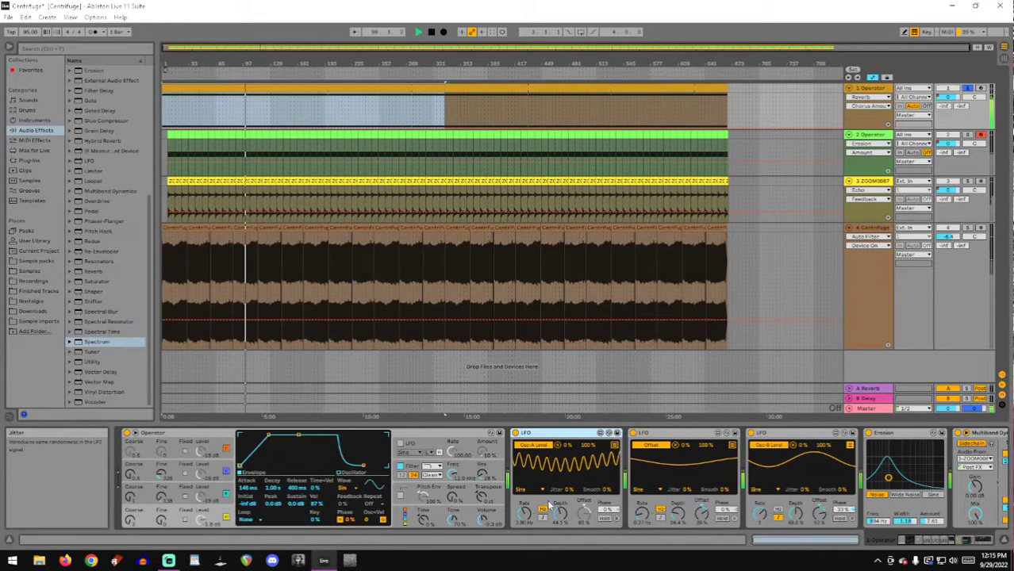
{"action": "left_click", "coordinate": [402, 522]}
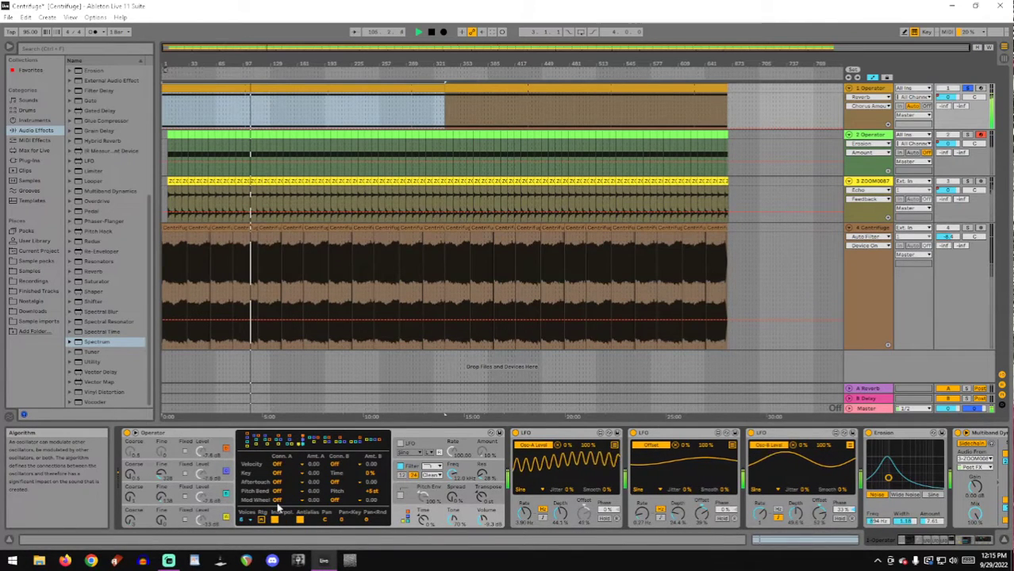
- Restart playback from bar 122 and compare the soloed Centrifuge track with the soloed first Operator track
{"action": "left_click", "coordinate": [267, 262]}
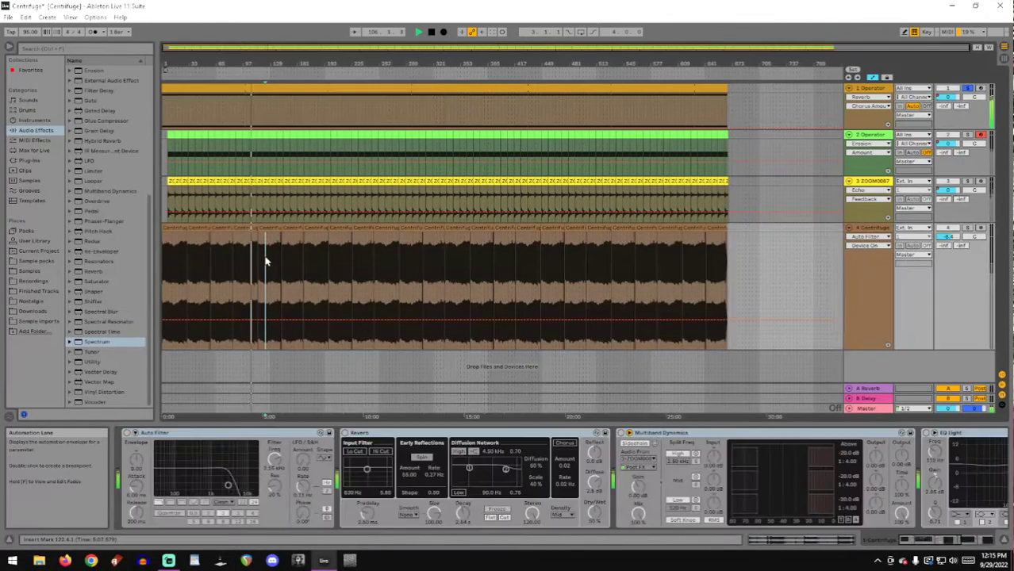
{"action": "key", "text": "space"}
{"action": "key", "text": "space"}
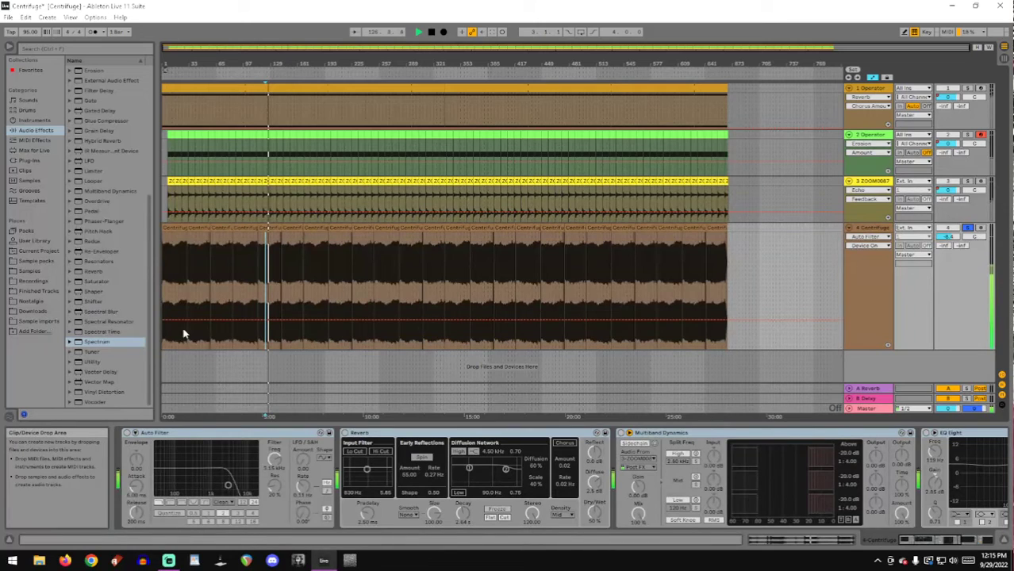
{"action": "left_click", "coordinate": [968, 89]}
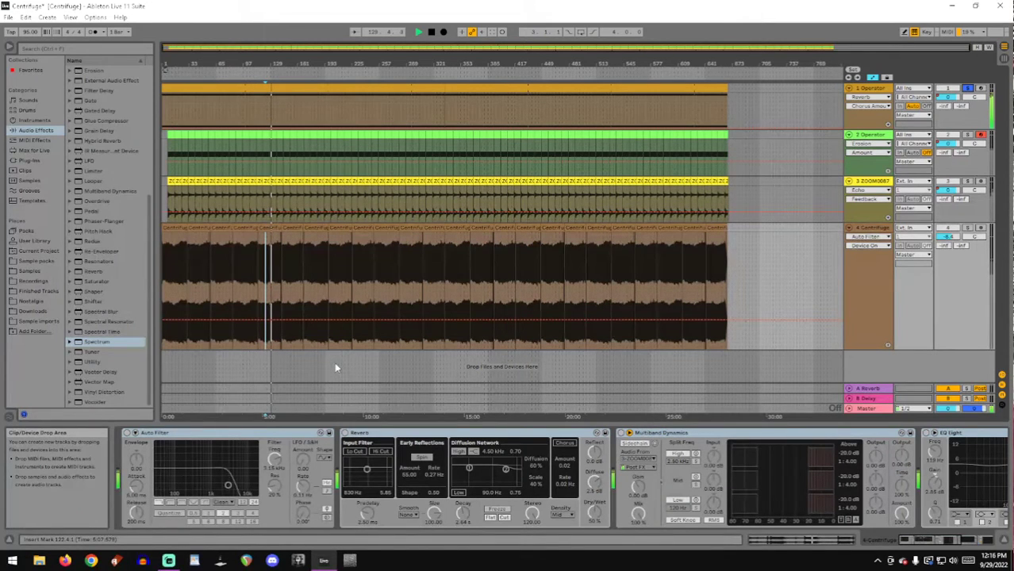
{"action": "left_click", "coordinate": [850, 89]}
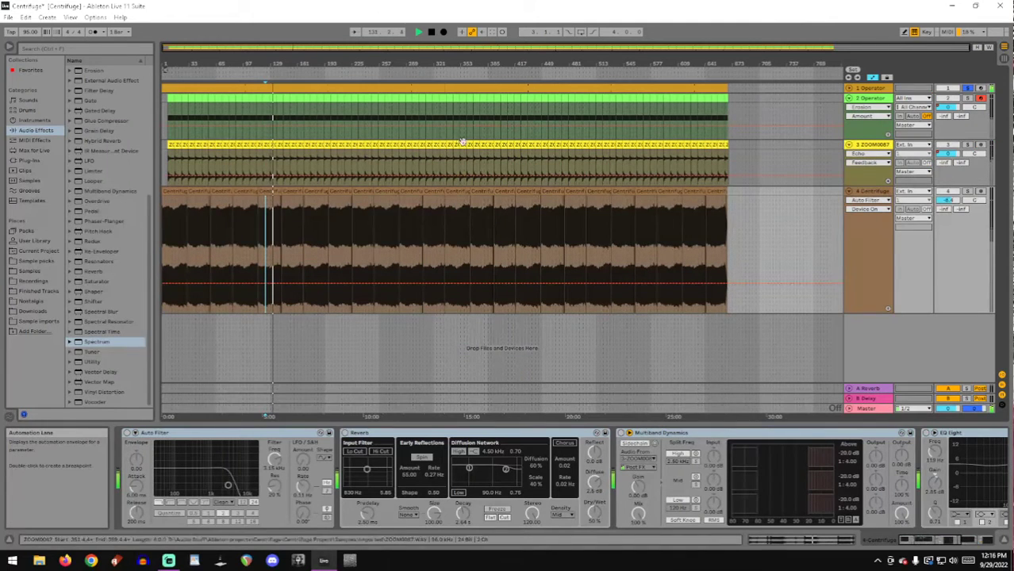
{"action": "left_click", "coordinate": [850, 89]}
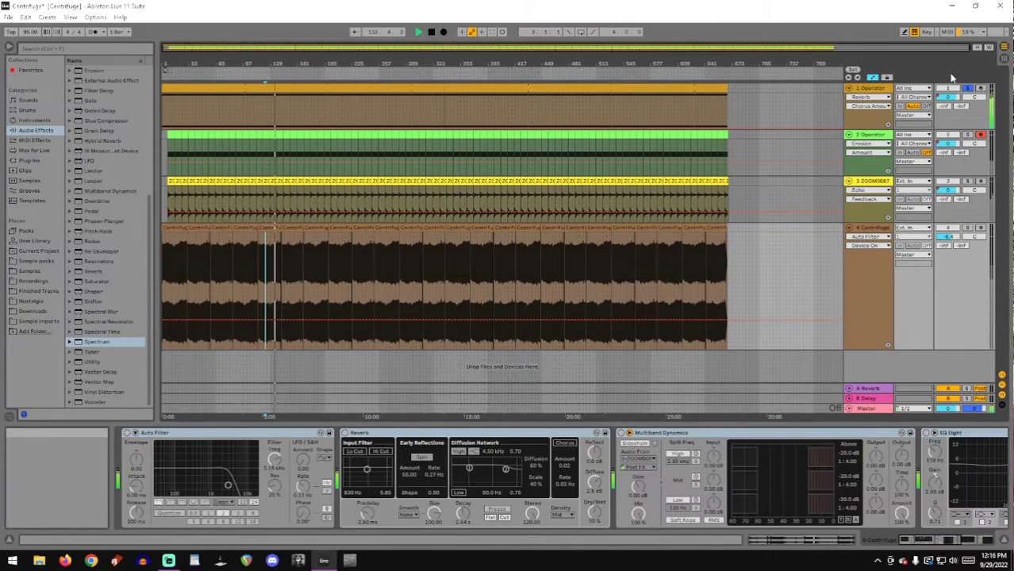
- Select the second clip on the first Operator track and examine the Multiband Dynamics and Reverb ending its device chain
{"action": "left_click", "coordinate": [645, 89]}
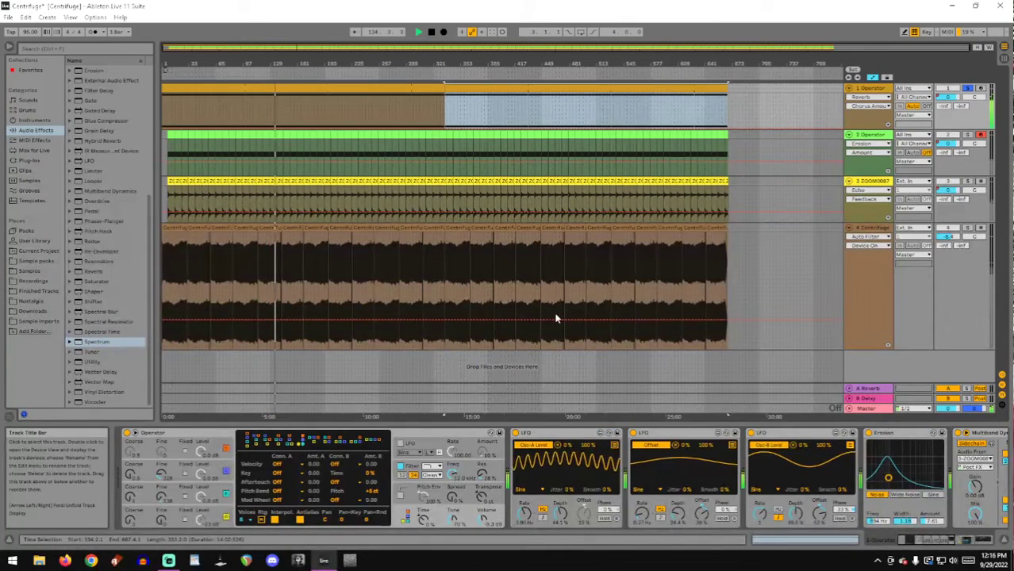
{"action": "left_click", "coordinate": [954, 540]}
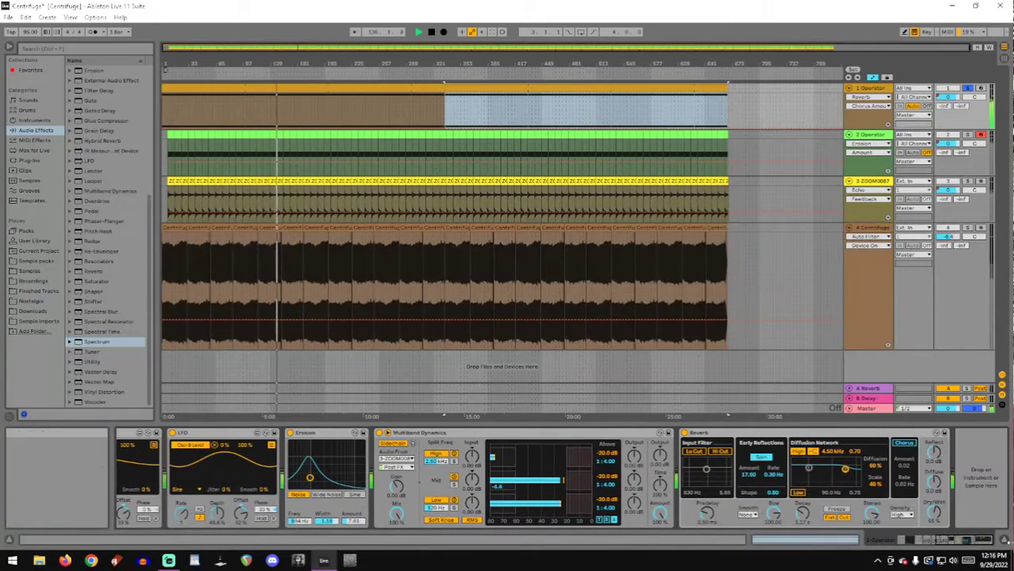
{"action": "left_click", "coordinate": [325, 442]}
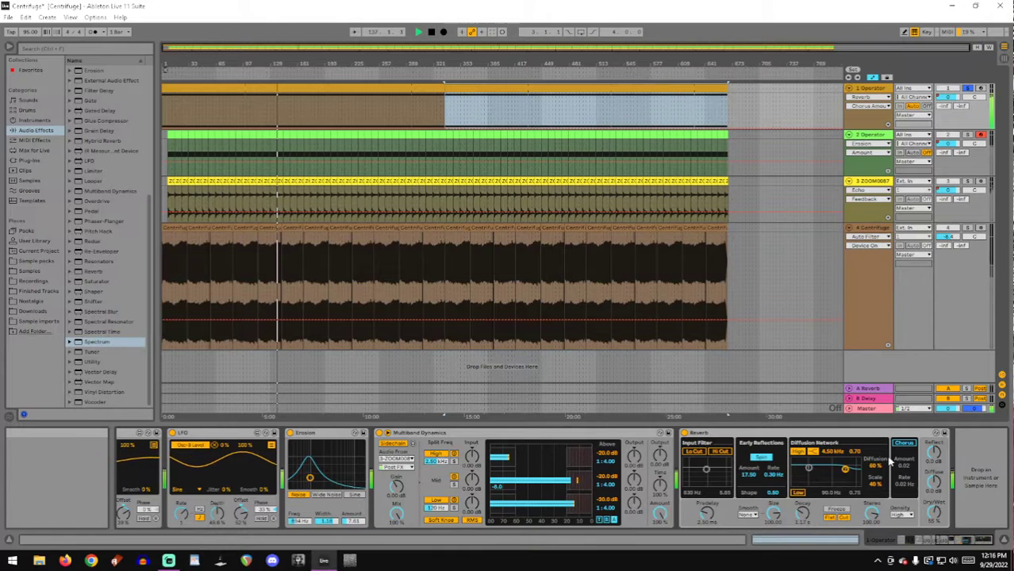
{"action": "left_click", "coordinate": [969, 544]}
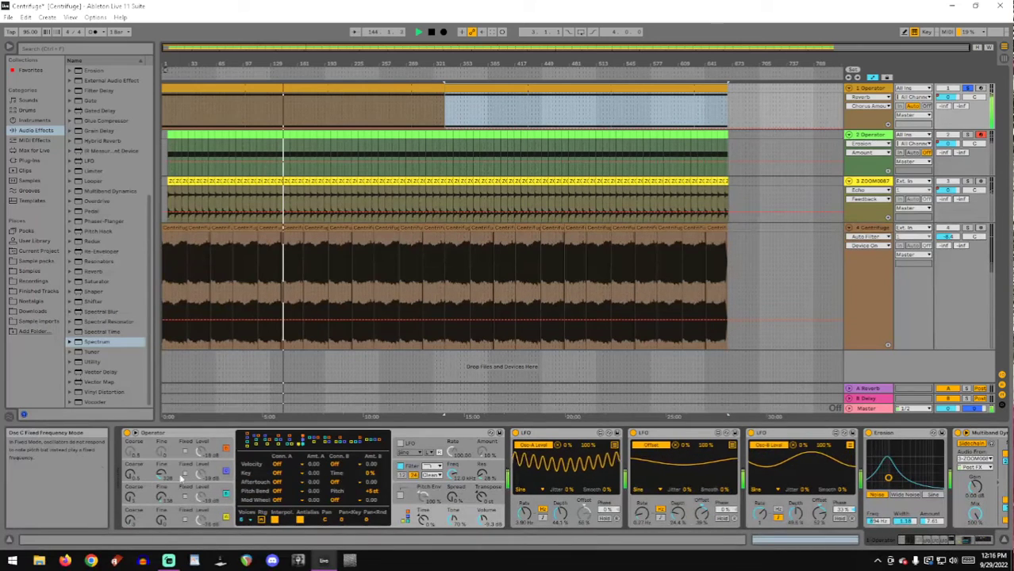
- Examine the envelope and waveform settings of all four oscillators in the first track's Operator
{"action": "left_click", "coordinate": [152, 471]}
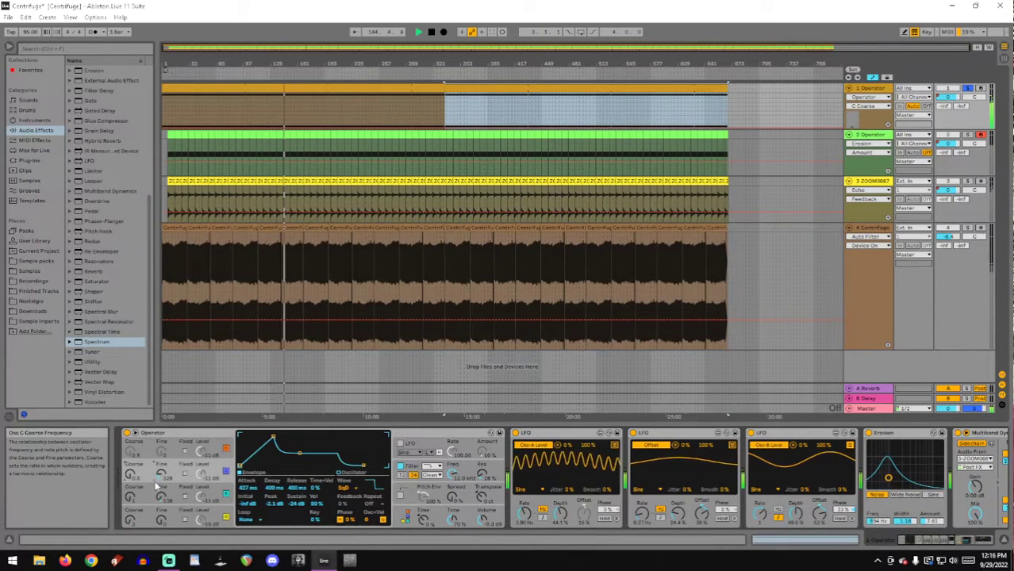
{"action": "left_click", "coordinate": [148, 495]}
{"action": "left_click", "coordinate": [141, 450]}
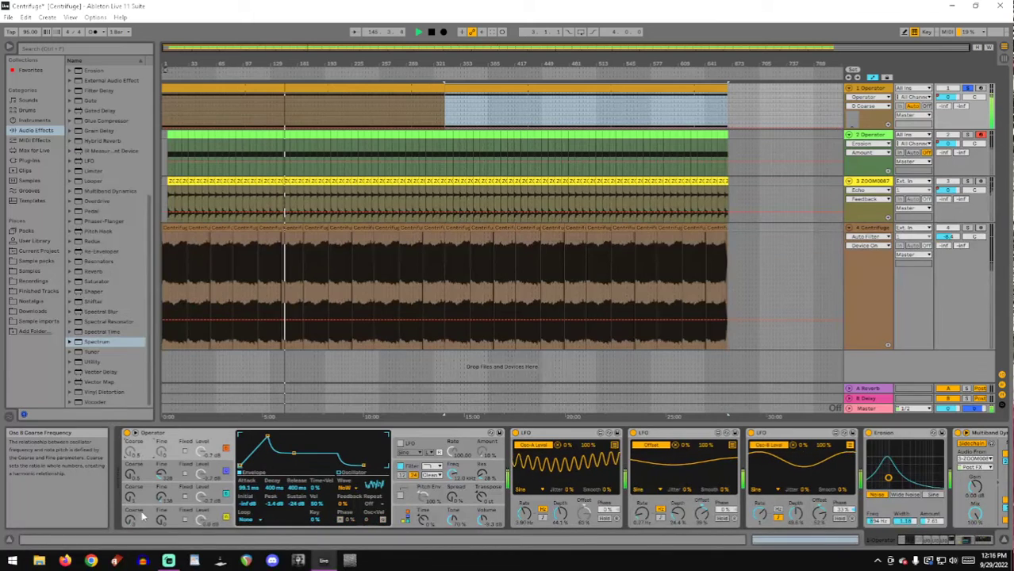
{"action": "left_click", "coordinate": [143, 515]}
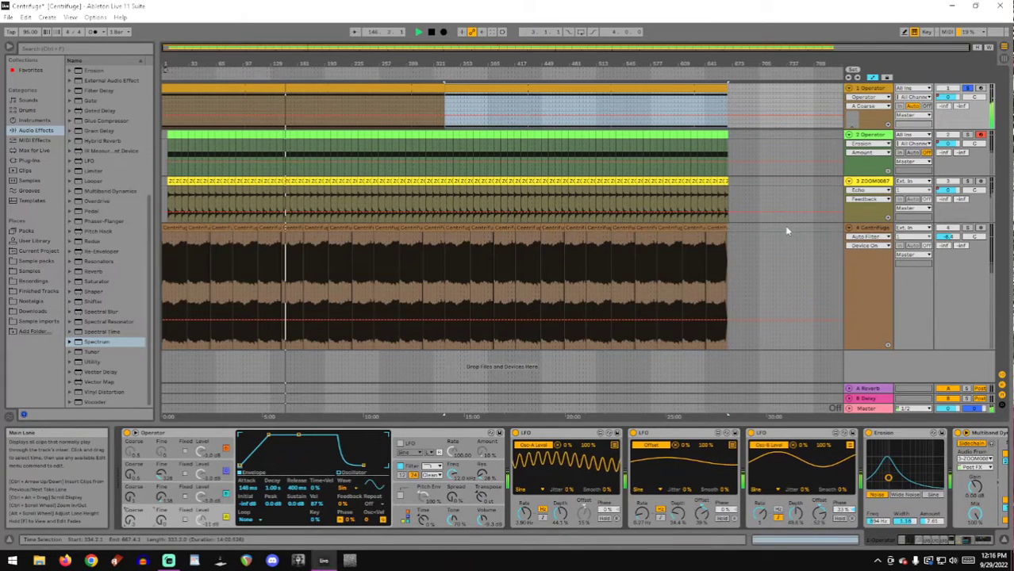
- Solo the ZOOM0087 track instead of the first Operator track and briefly bypass its Utility to compare the sound
{"action": "left_click", "coordinate": [871, 184]}
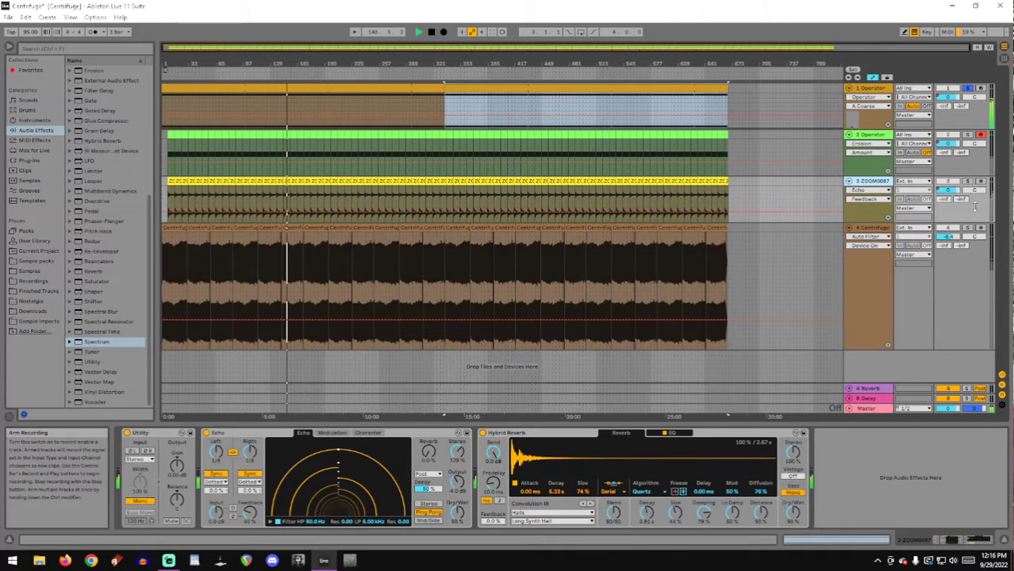
{"action": "left_click", "coordinate": [968, 181]}
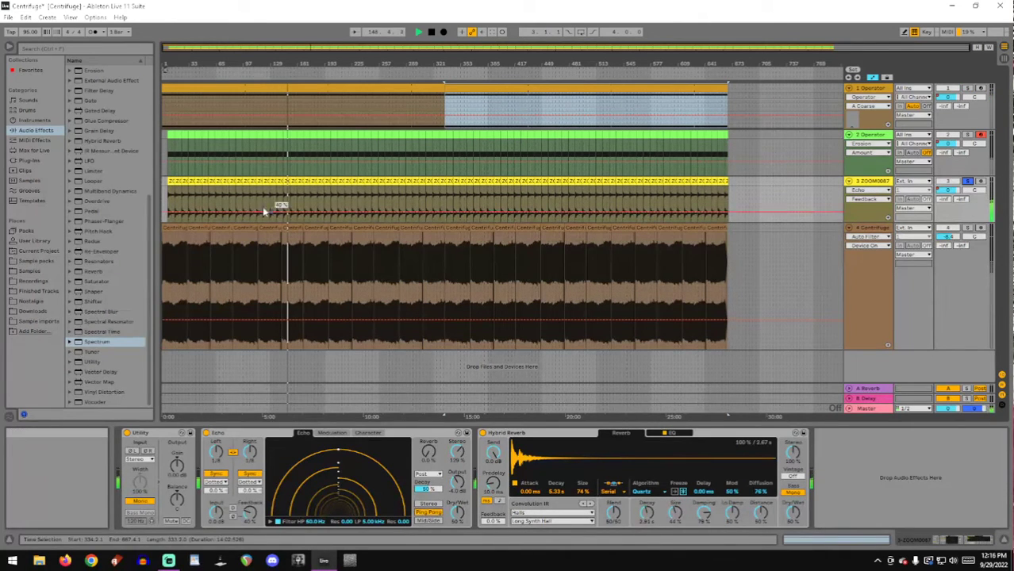
{"action": "left_click_drag", "start_coordinate": [345, 46], "coordinate": [345, 80]}
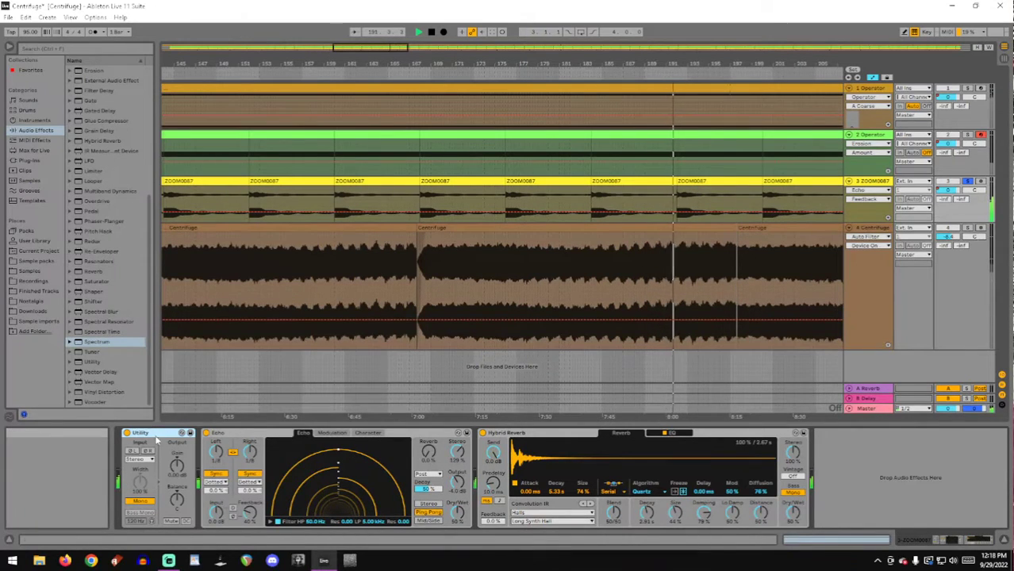
{"action": "left_click", "coordinate": [126, 434]}
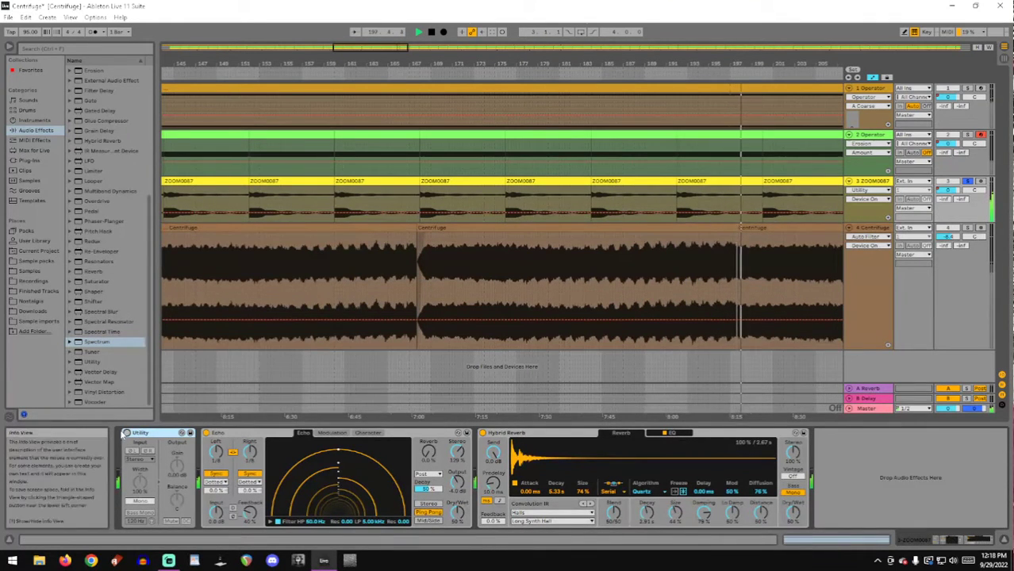
{"action": "left_click", "coordinate": [127, 434]}
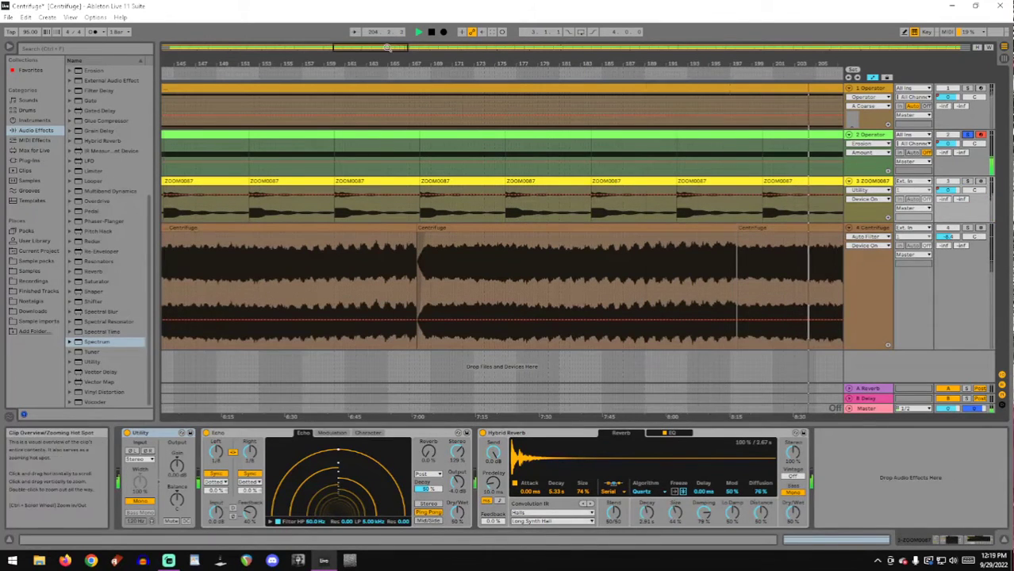
- Add a Spectrum to the end of the ZOOM0087 track's effect chain, examine its expanded display, and switch it off
{"action": "left_click_drag", "start_coordinate": [390, 48], "coordinate": [391, 36]}
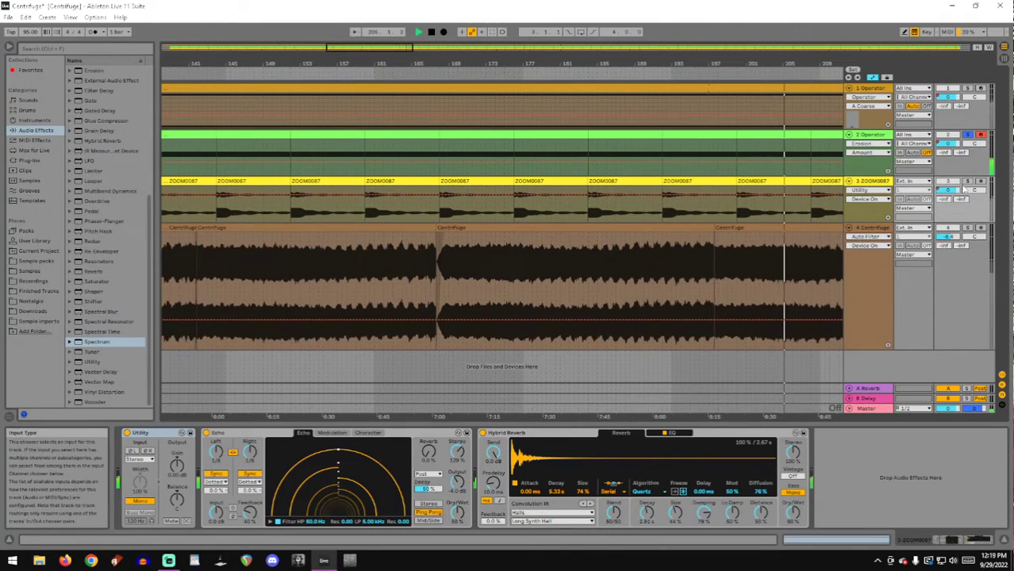
{"action": "double_click", "coordinate": [96, 341]}
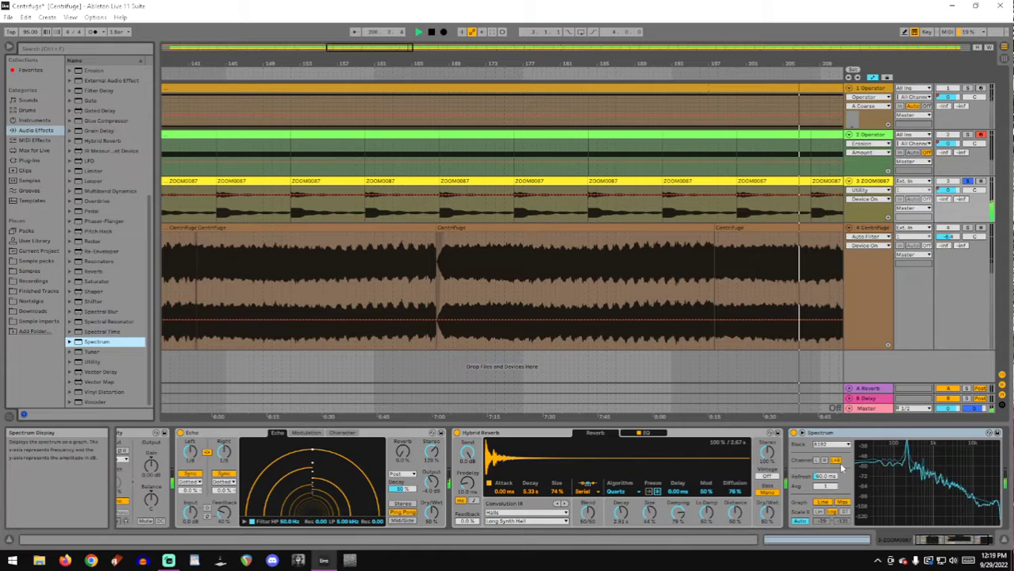
{"action": "left_click", "coordinate": [803, 434]}
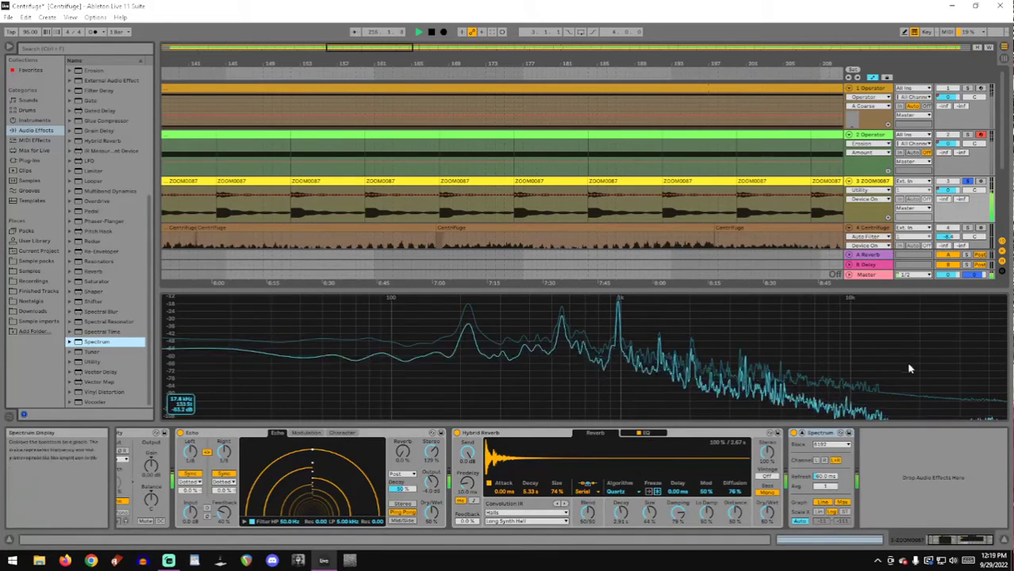
{"action": "left_click", "coordinate": [794, 435]}
{"action": "left_click", "coordinate": [800, 435]}
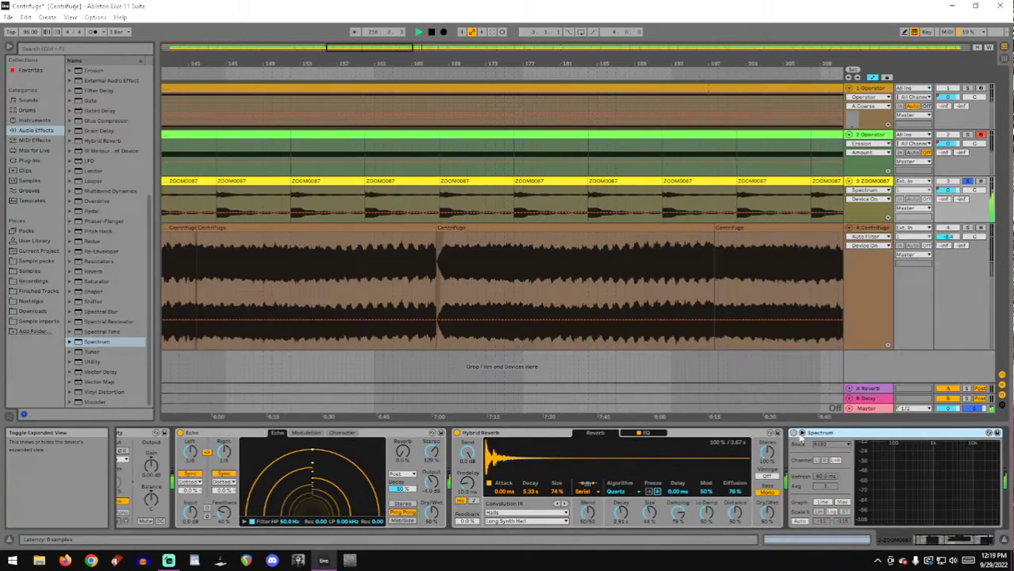
- Solo the second Operator track instead of ZOOM0087 and show its Spectrum in expanded view
{"action": "left_click", "coordinate": [966, 134]}
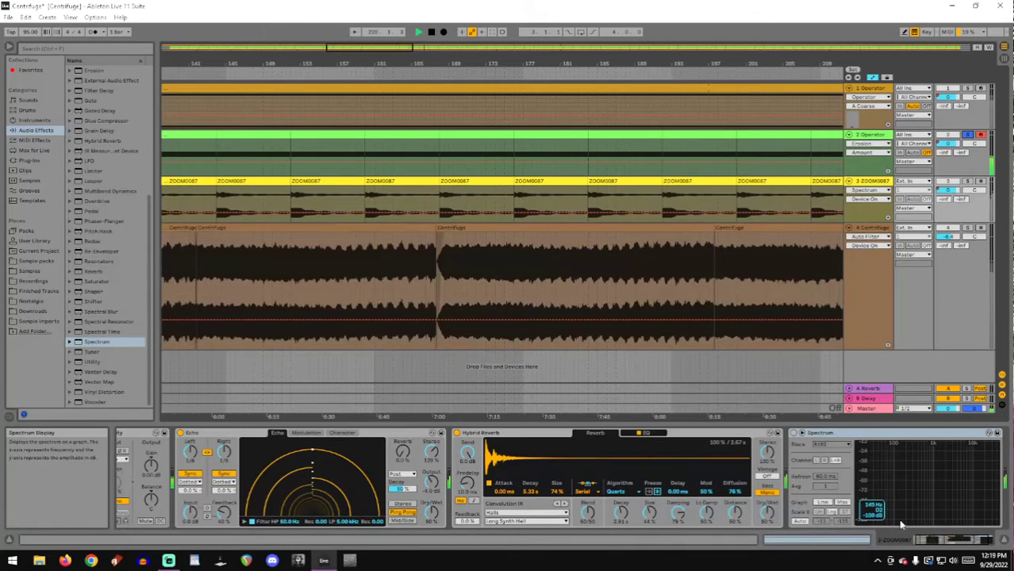
{"action": "left_click", "coordinate": [877, 136]}
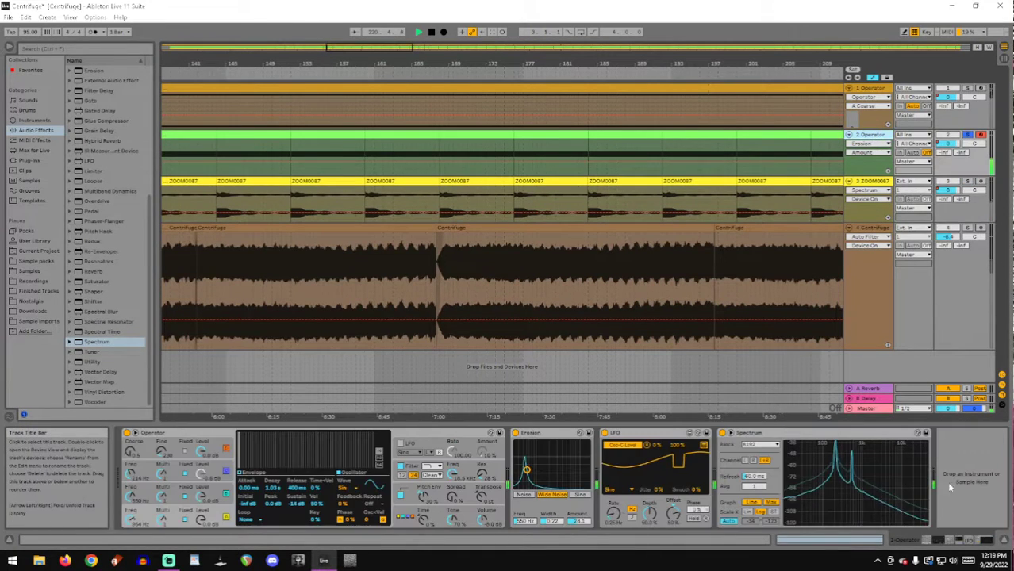
{"action": "left_click", "coordinate": [731, 434]}
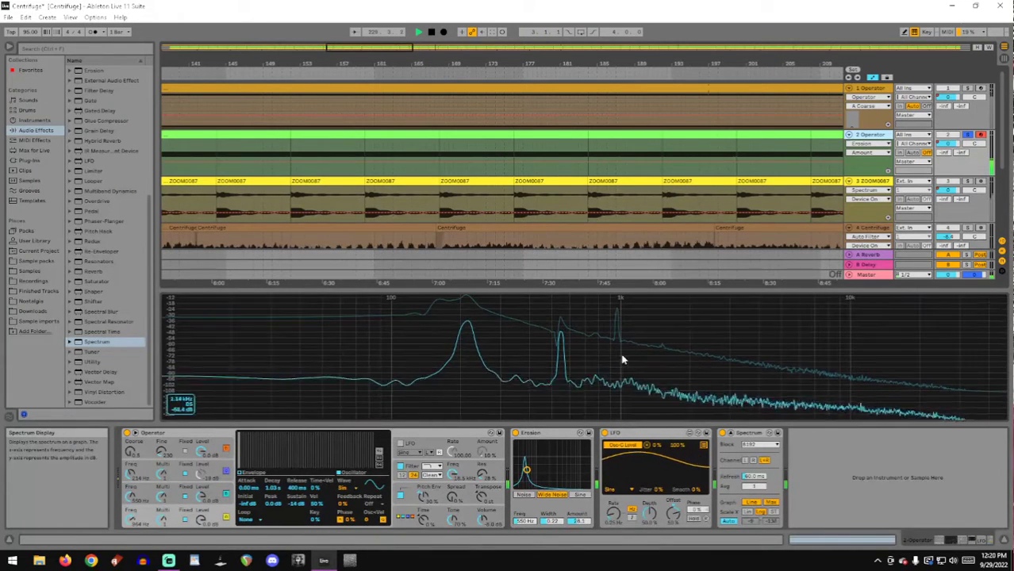
- Examine the oscillator waveforms and envelopes, filter envelope and pitch envelope in the second track's Operator against its spectrum
{"action": "left_click", "coordinate": [195, 495]}
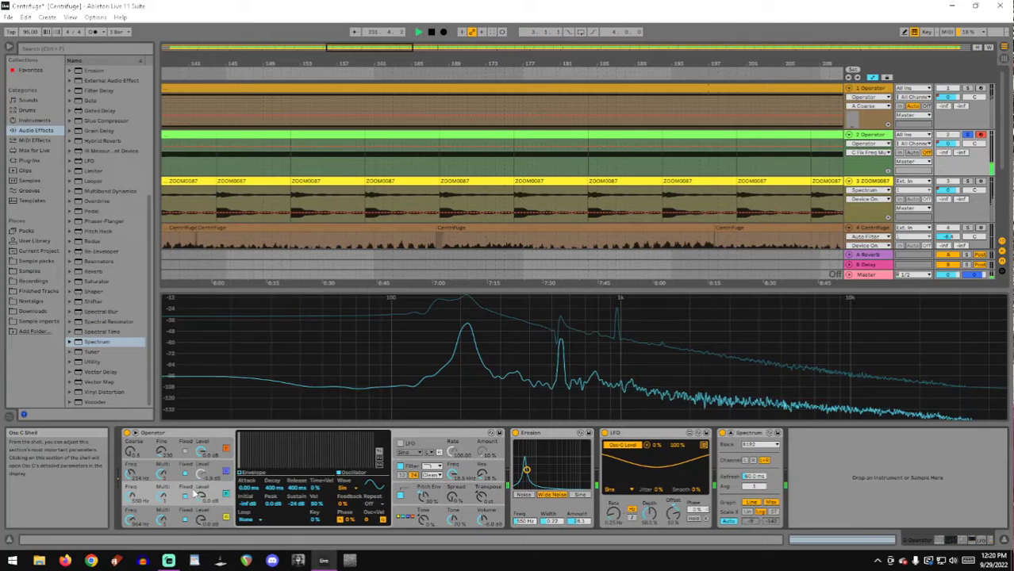
{"action": "left_click", "coordinate": [262, 474]}
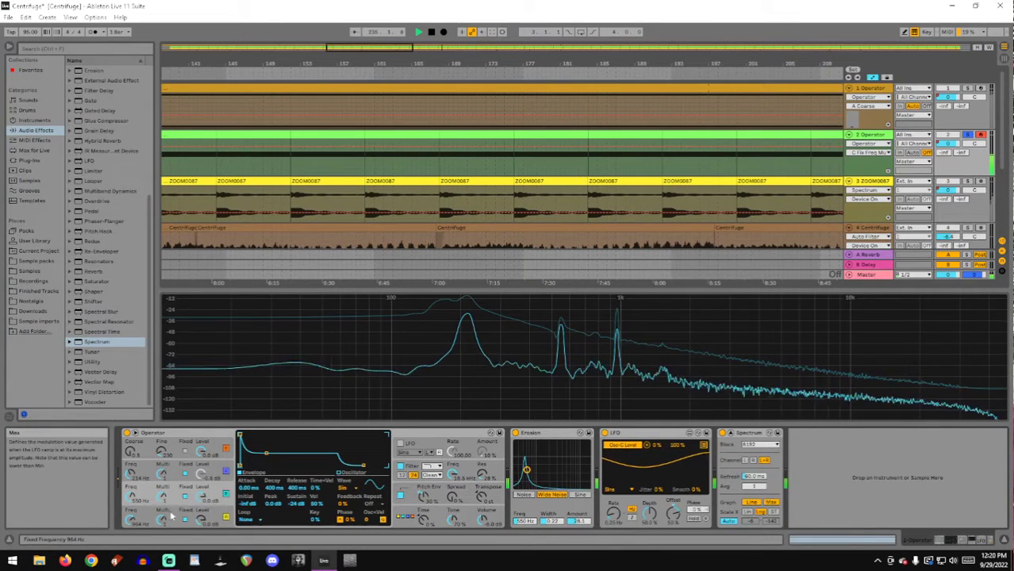
{"action": "left_click", "coordinate": [195, 512]}
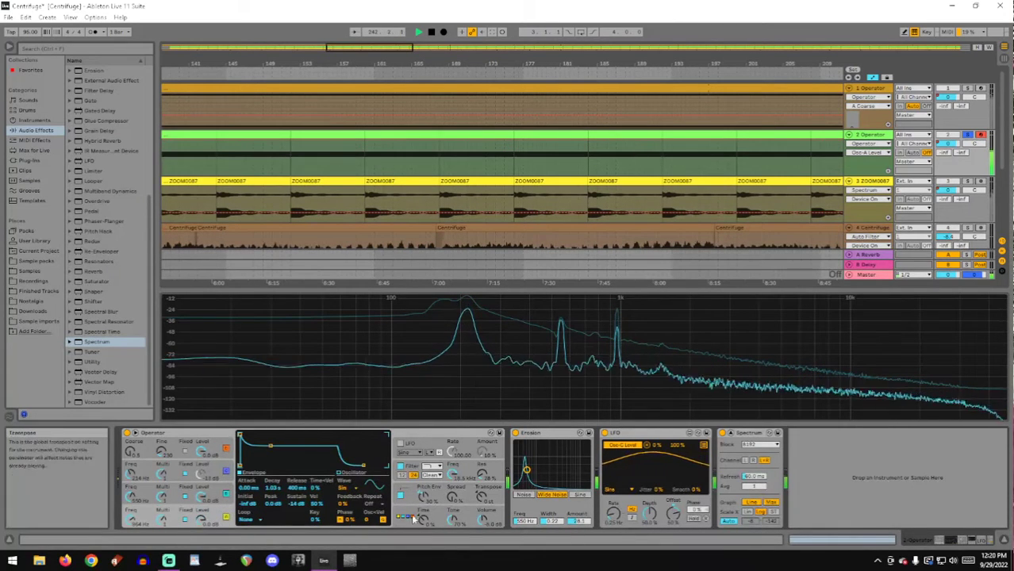
{"action": "left_click", "coordinate": [413, 468]}
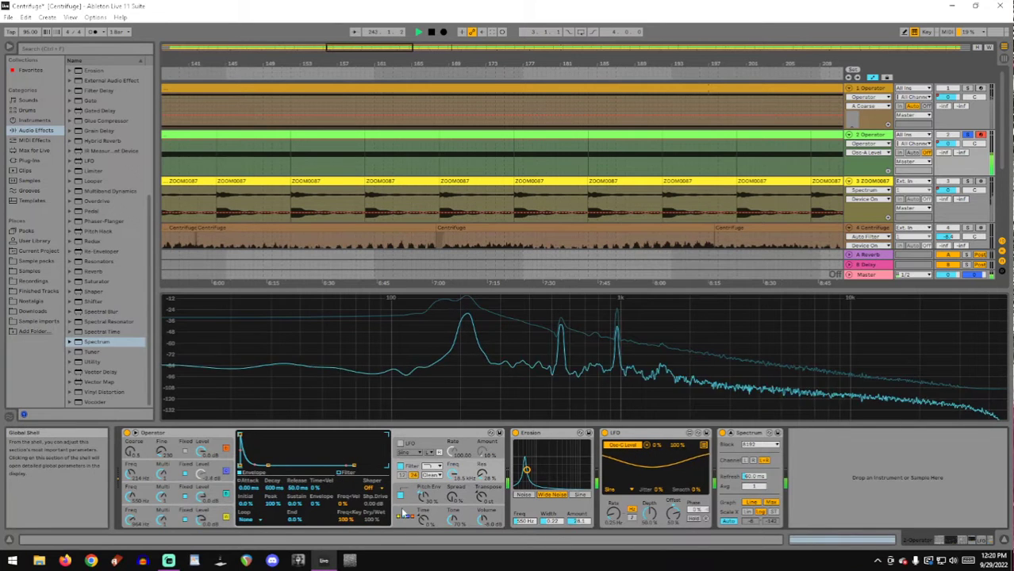
{"action": "left_click", "coordinate": [190, 509]}
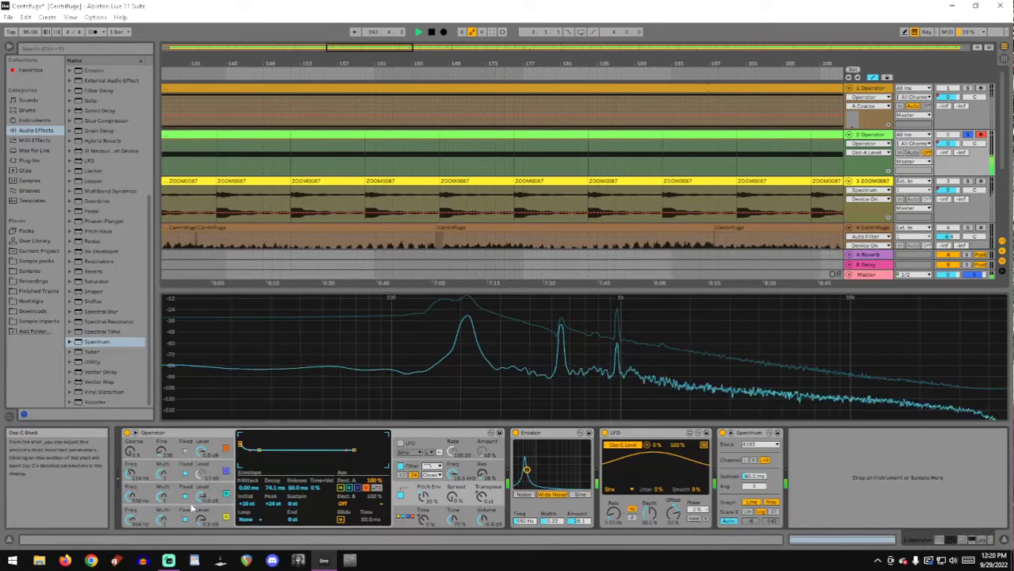
{"action": "left_click", "coordinate": [330, 478]}
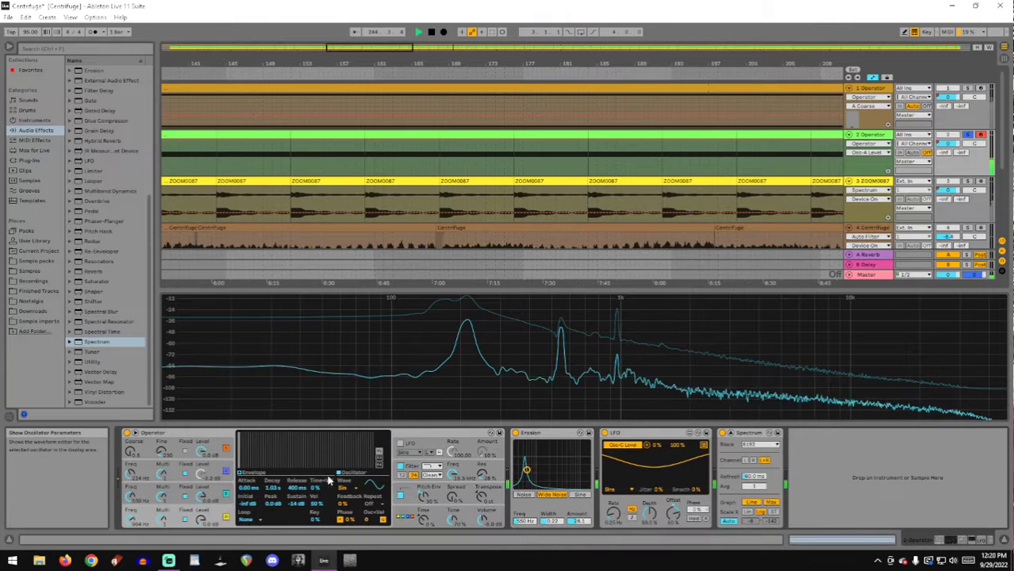
{"action": "left_click", "coordinate": [252, 476]}
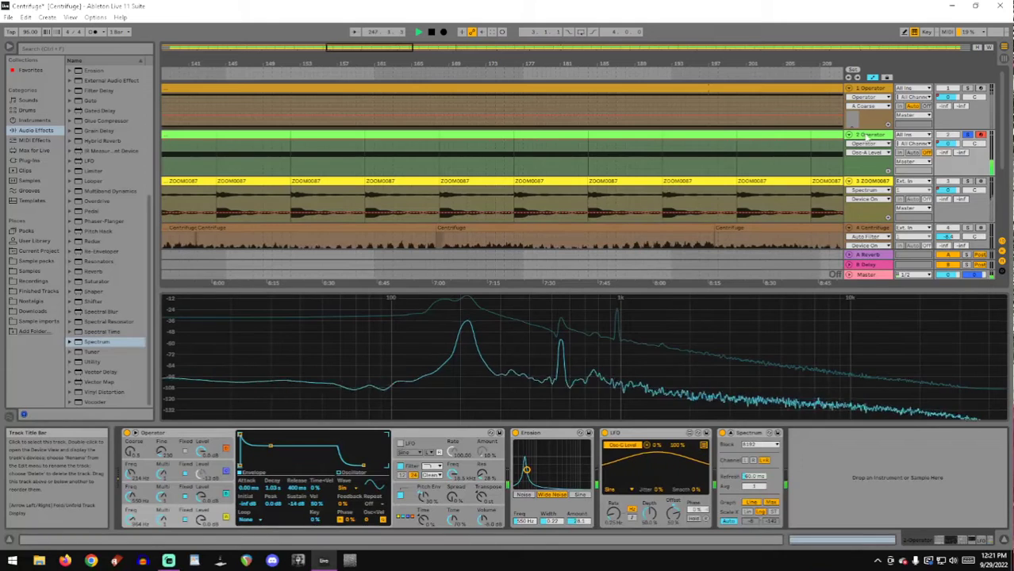
- Show the Osc-A Level envelope of the second Operator track's clip at bar 200 and expand the clip's envelope settings
{"action": "left_click", "coordinate": [818, 541]}
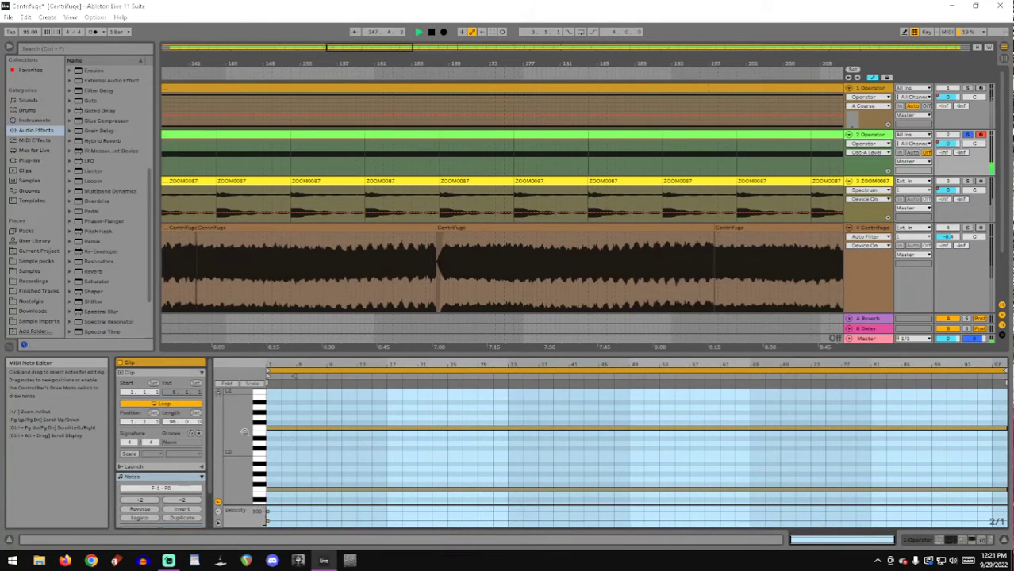
{"action": "left_click", "coordinate": [762, 154]}
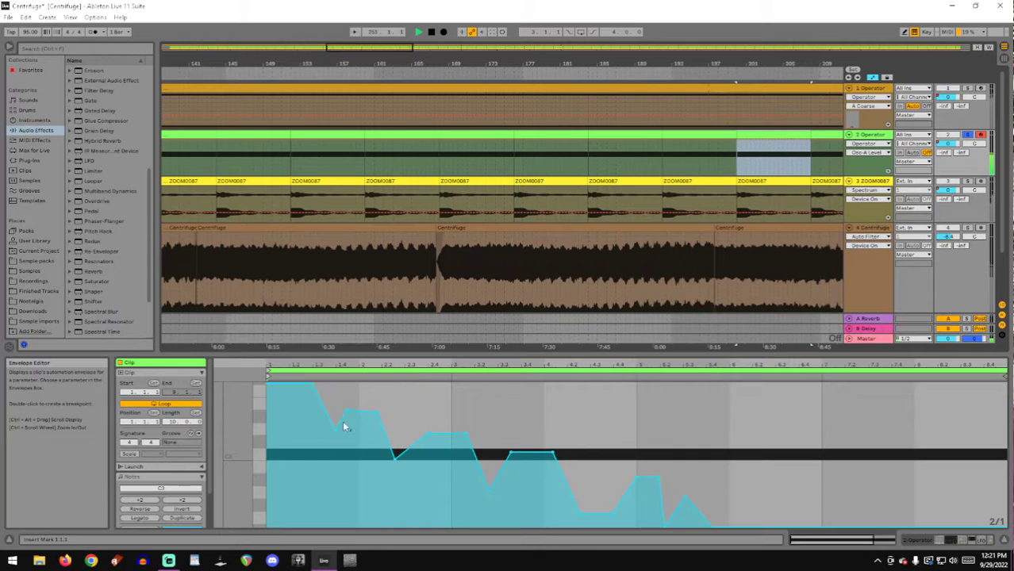
{"action": "left_click_drag", "start_coordinate": [299, 370], "coordinate": [299, 361]}
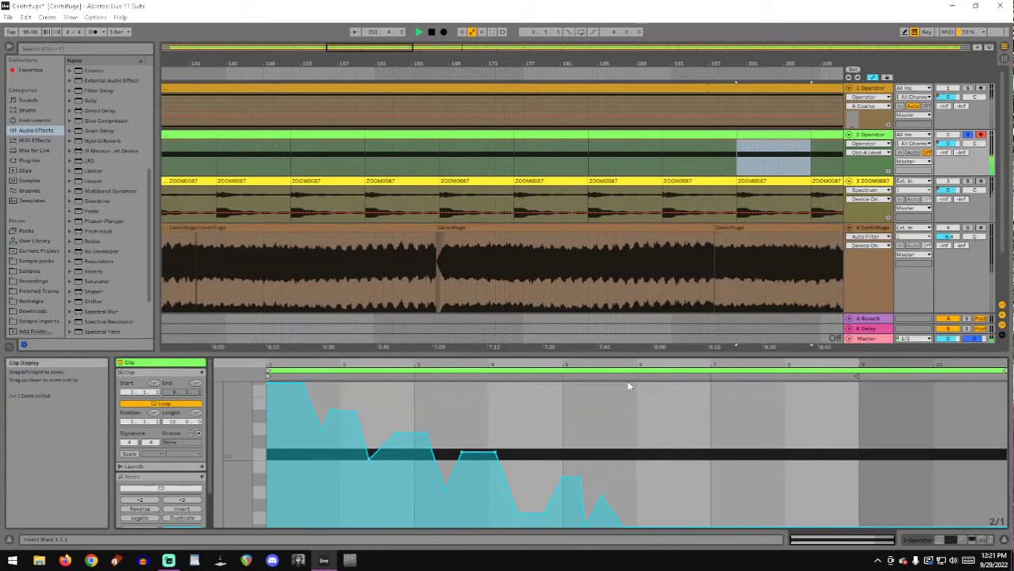
{"action": "scroll", "coordinate": [157, 492], "scroll_direction": "down", "scroll_amount": 3}
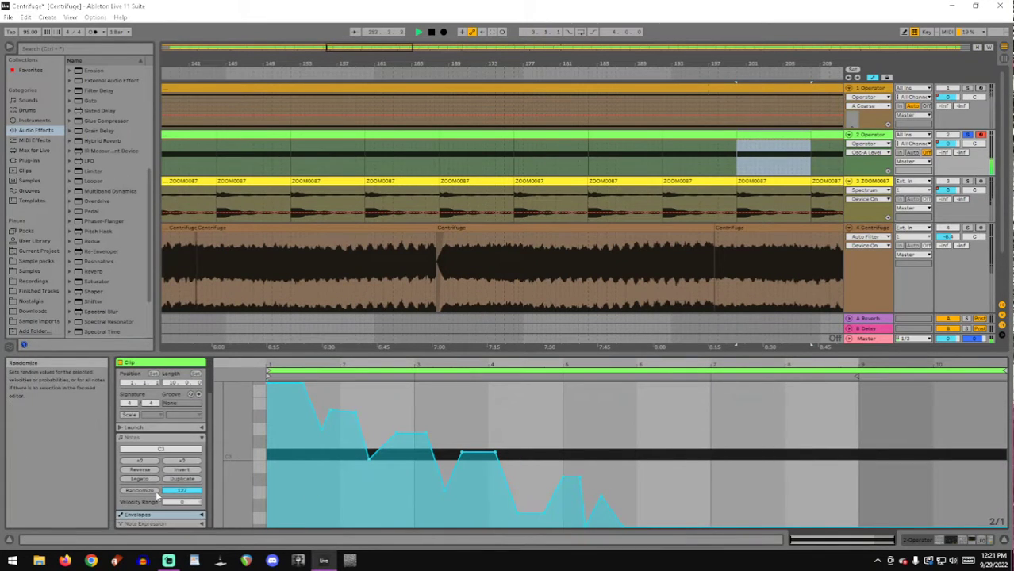
{"action": "left_click", "coordinate": [201, 516]}
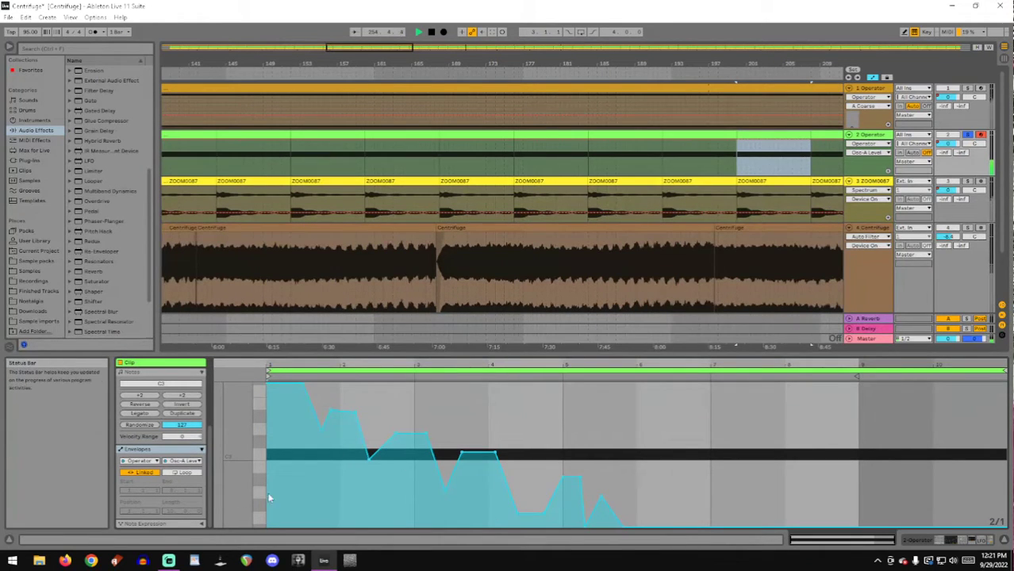
- Display the clip's Osc-B Output Level envelope and look through the other Operator parameters available for clip envelopes
{"action": "left_click", "coordinate": [183, 461]}
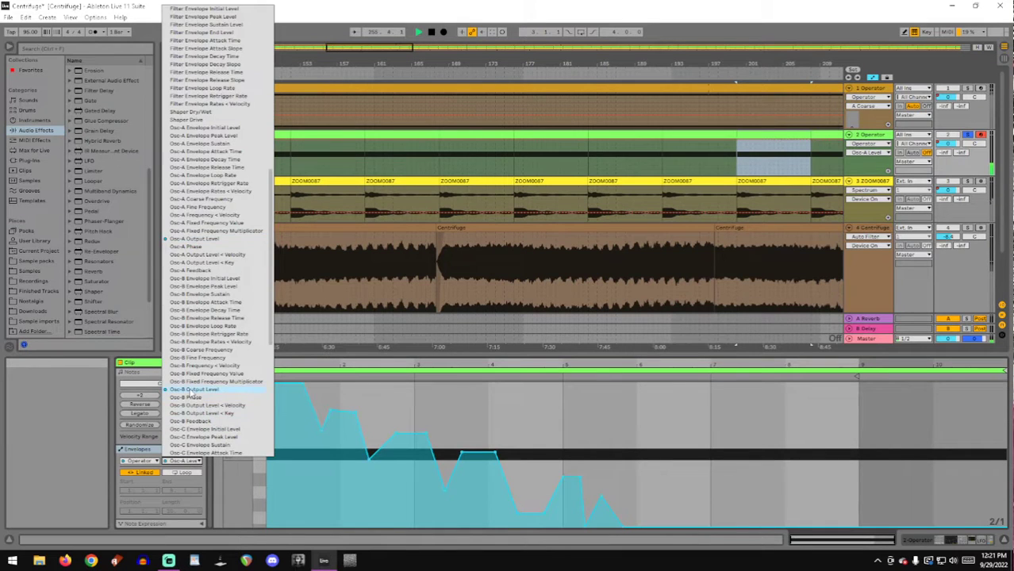
{"action": "left_click", "coordinate": [193, 391]}
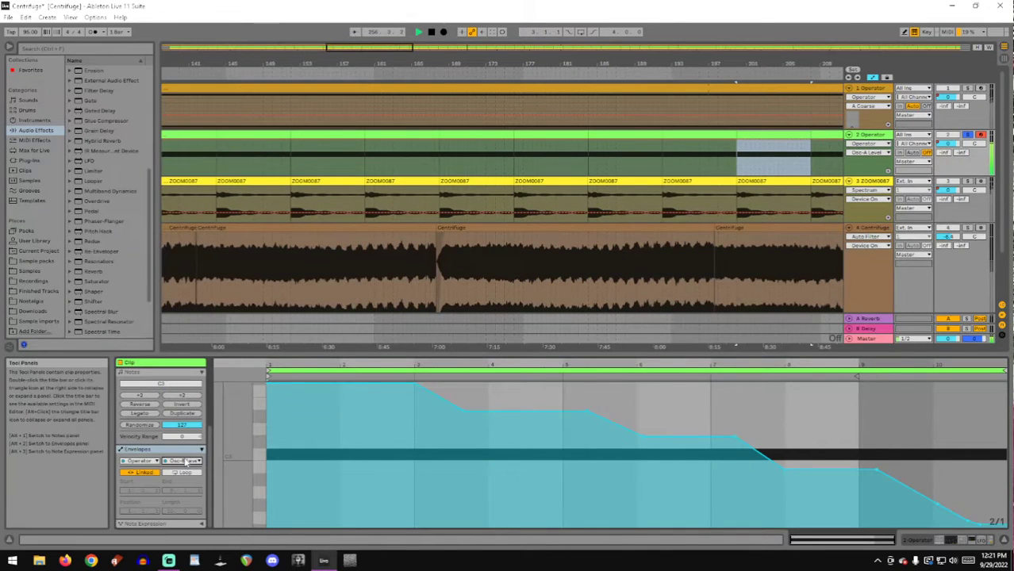
{"action": "left_click", "coordinate": [185, 461]}
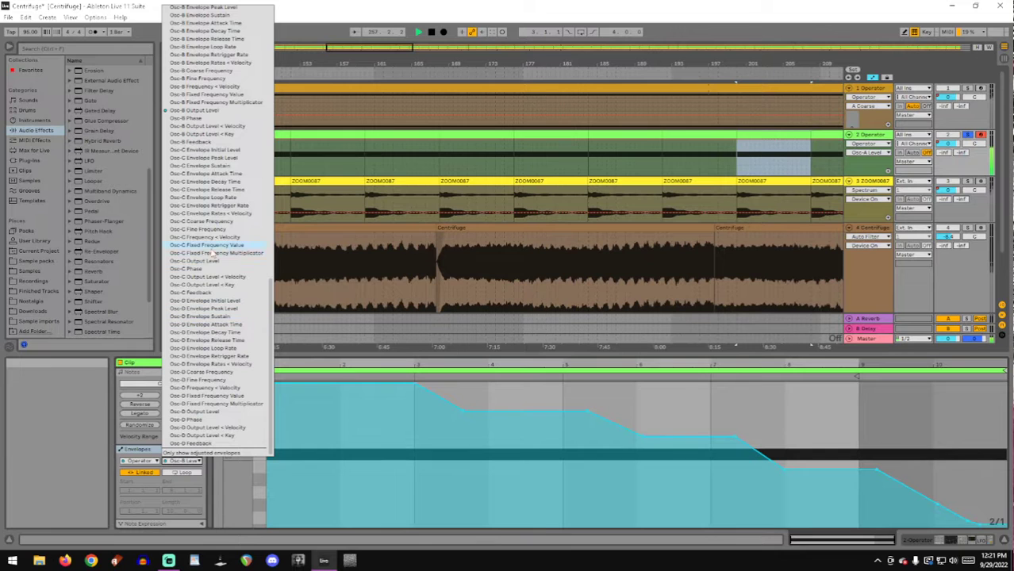
{"action": "scroll", "coordinate": [213, 254], "scroll_direction": "up", "scroll_amount": 10}
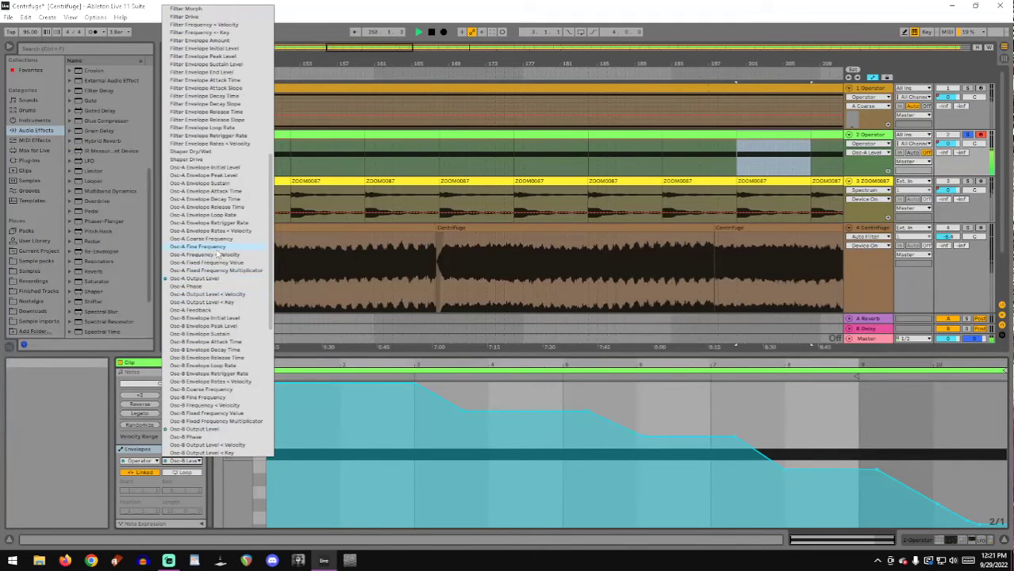
{"action": "scroll", "coordinate": [218, 252], "scroll_direction": "up", "scroll_amount": 9}
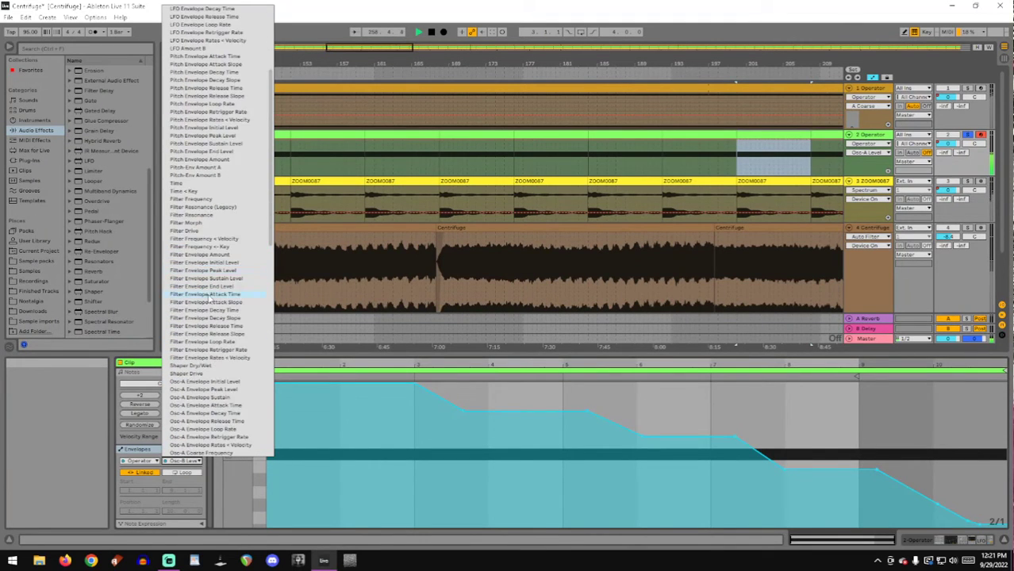
{"action": "scroll", "coordinate": [195, 300], "scroll_direction": "down", "scroll_amount": 5}
{"action": "left_click", "coordinate": [442, 437]}
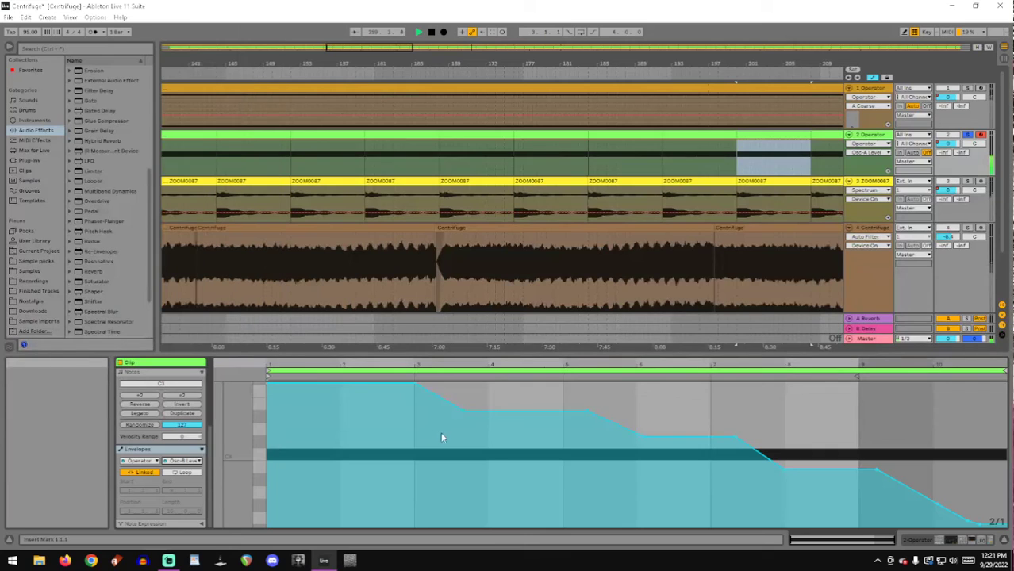
- Examine the second Operator's oscillator and global settings against its spectrum, and try a different oscillator algorithm
{"action": "left_click", "coordinate": [927, 540]}
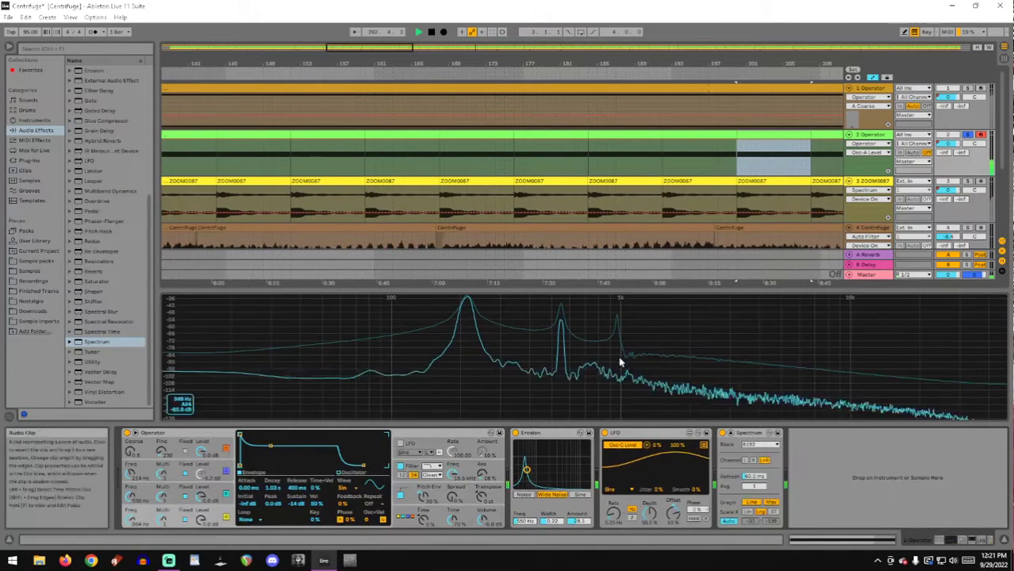
{"action": "left_click_drag", "start_coordinate": [402, 47], "coordinate": [446, 75]}
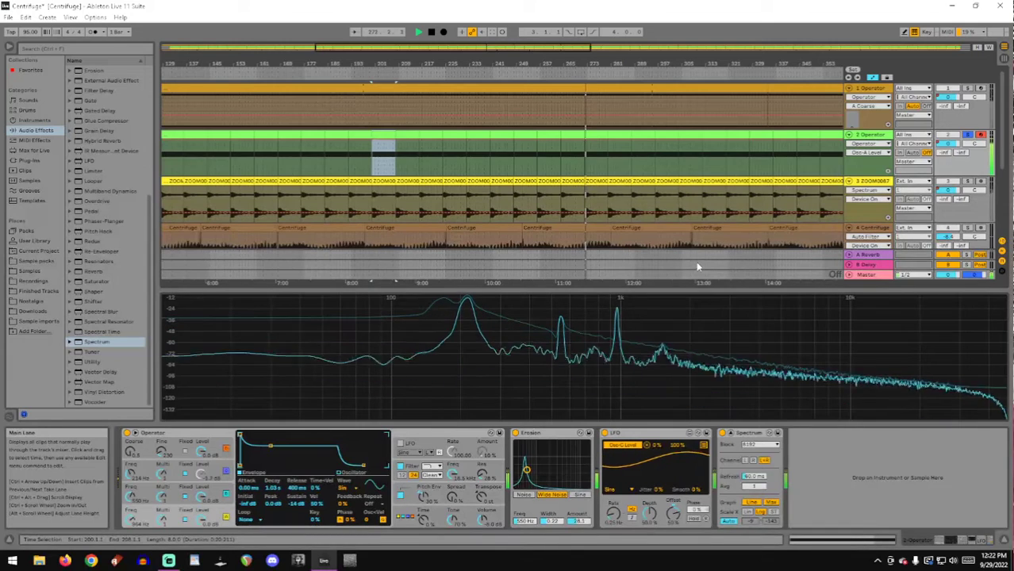
{"action": "left_click", "coordinate": [182, 471]}
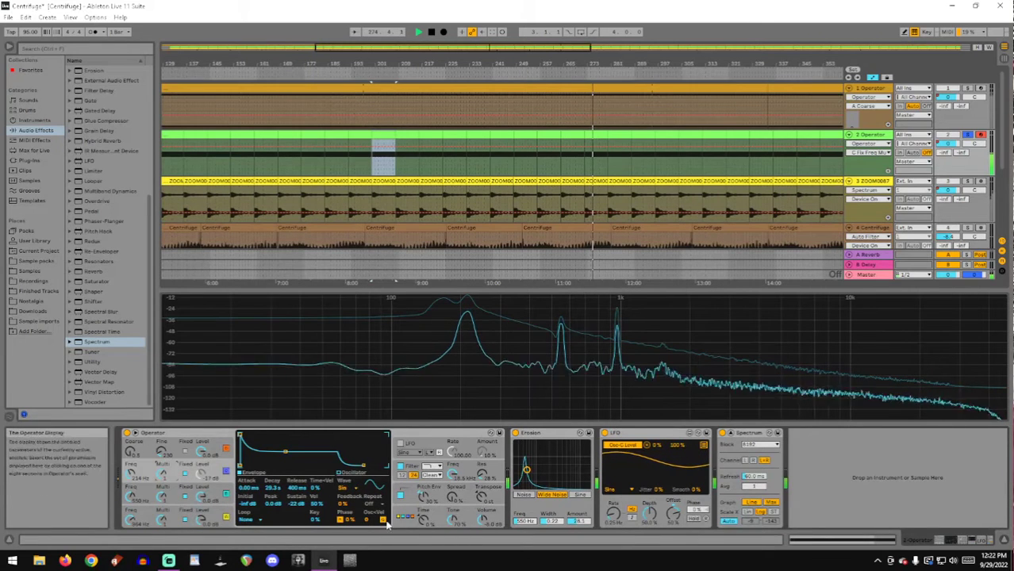
{"action": "left_click", "coordinate": [387, 522]}
{"action": "left_click", "coordinate": [181, 471]}
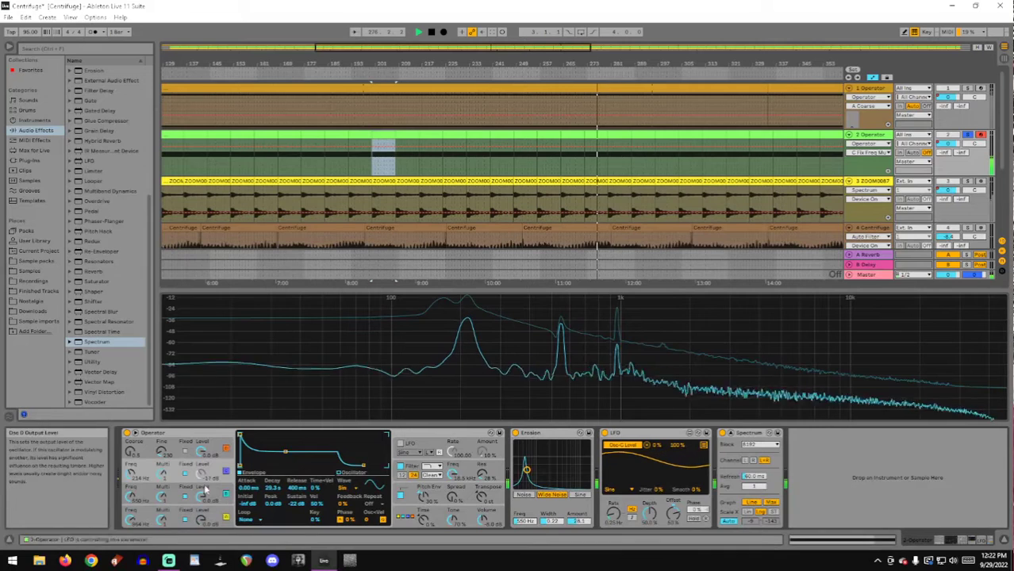
{"action": "left_click", "coordinate": [174, 514]}
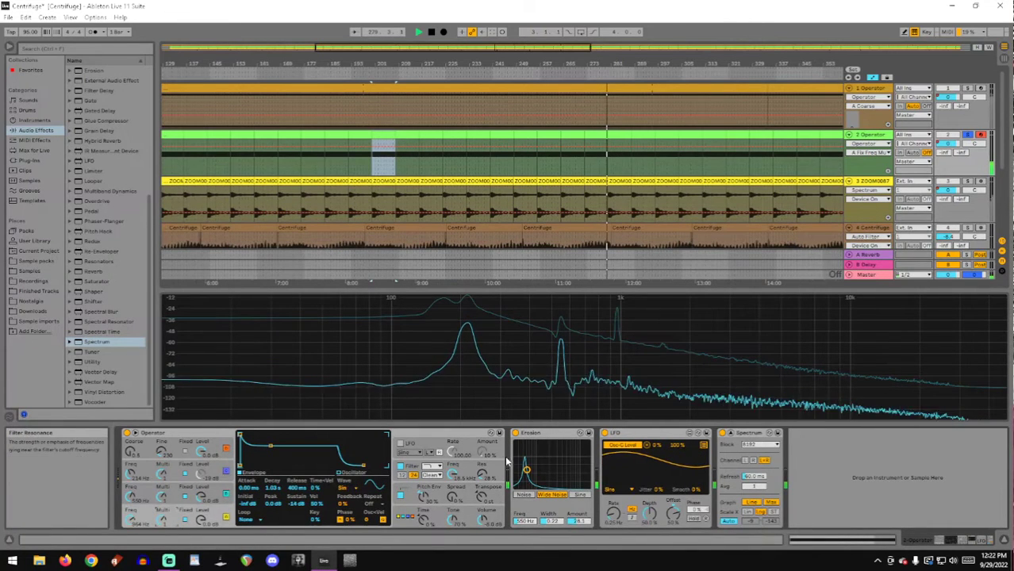
{"action": "left_click", "coordinate": [402, 517]}
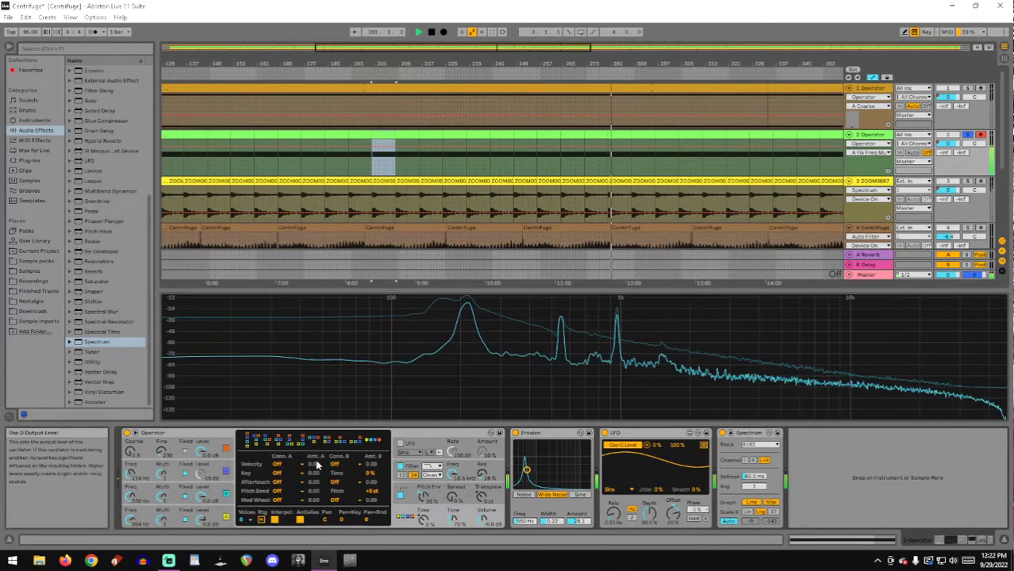
{"action": "left_click", "coordinate": [329, 441]}
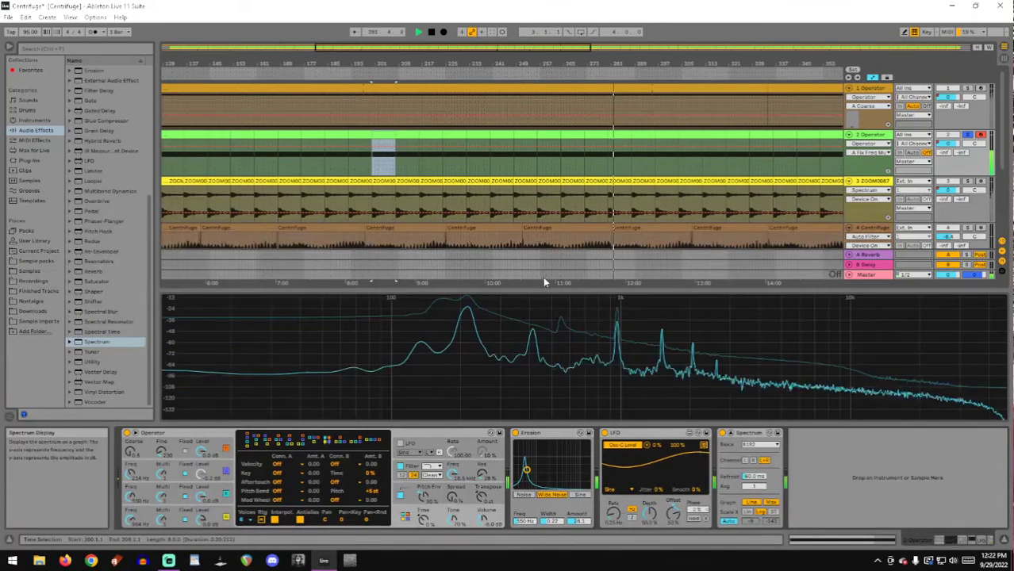
- Show the ZOOM0087 track's effect chain, and briefly fold and unfold the second Operator track
{"action": "left_click", "coordinate": [632, 202]}
{"action": "left_click", "coordinate": [630, 203]}
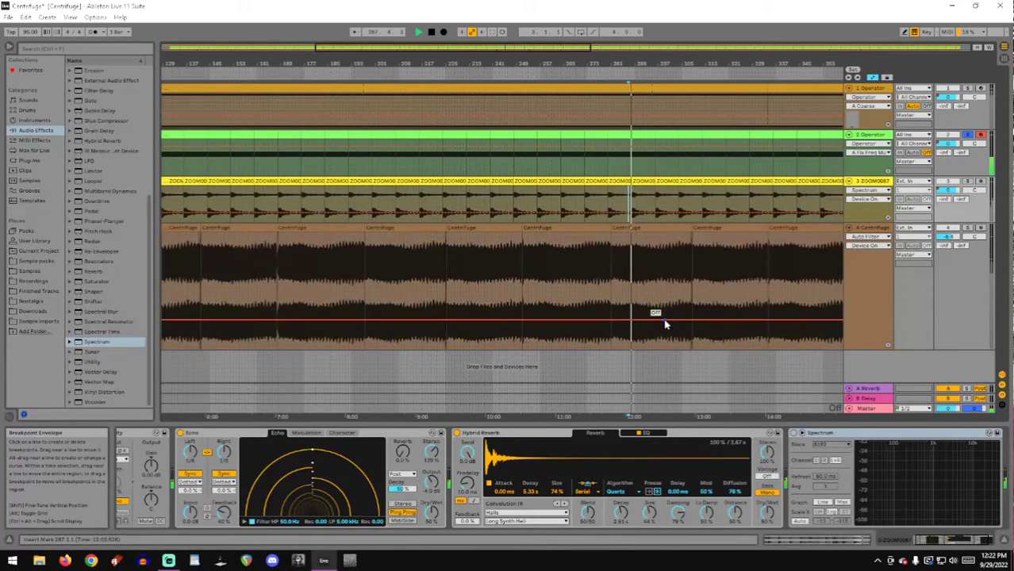
{"action": "left_click", "coordinate": [933, 541]}
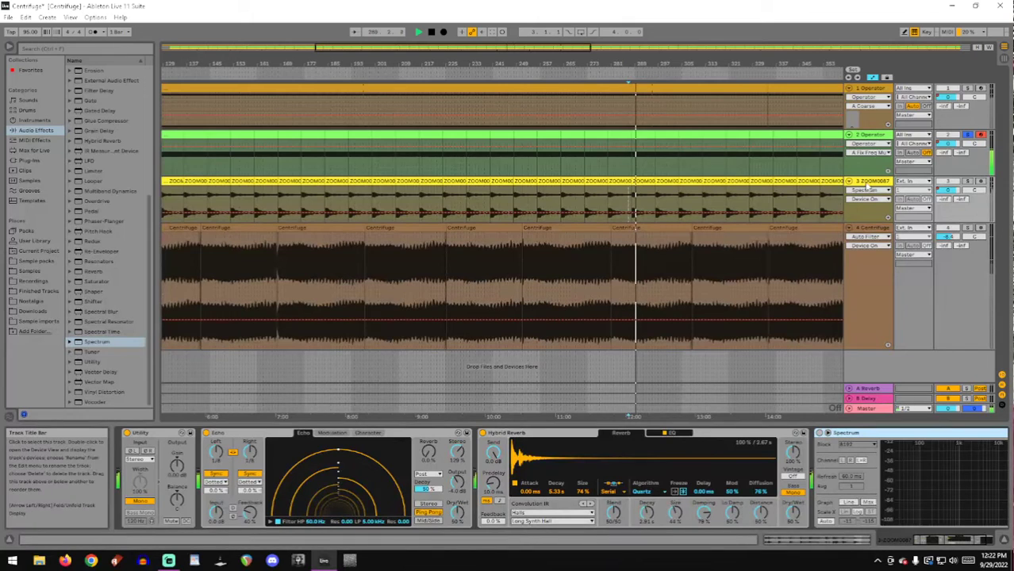
{"action": "left_click", "coordinate": [849, 135]}
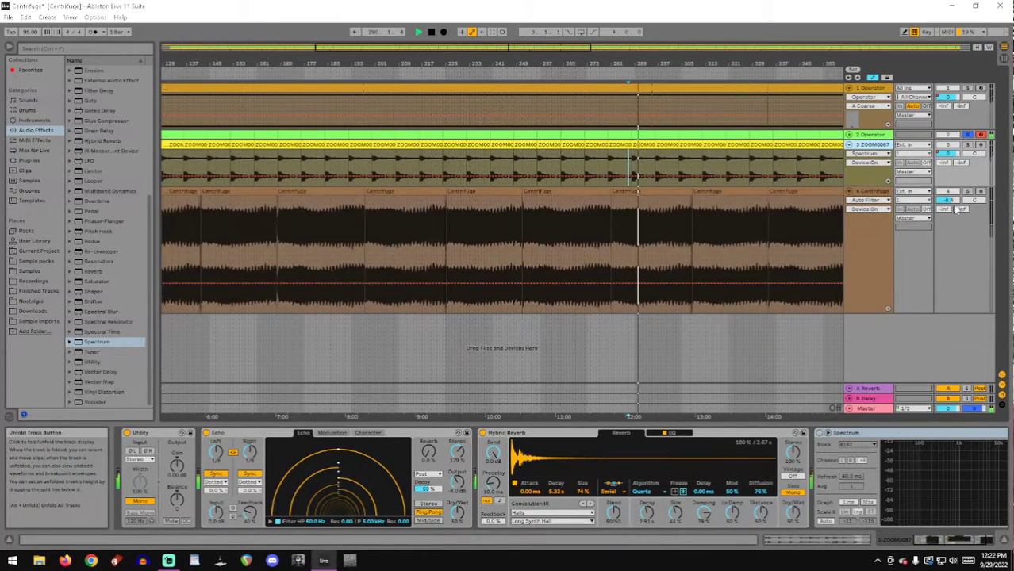
{"action": "left_click", "coordinate": [849, 135]}
- Return to the second Operator track's devices and examine the oscillator settings and envelopes against the spectrum
{"action": "left_click", "coordinate": [871, 135]}
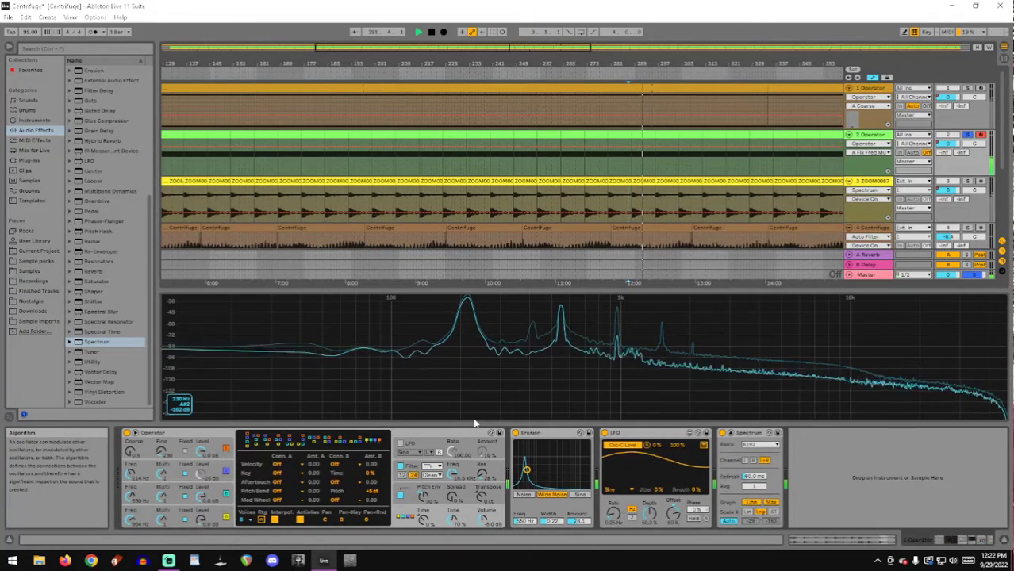
{"action": "left_click", "coordinate": [652, 157]}
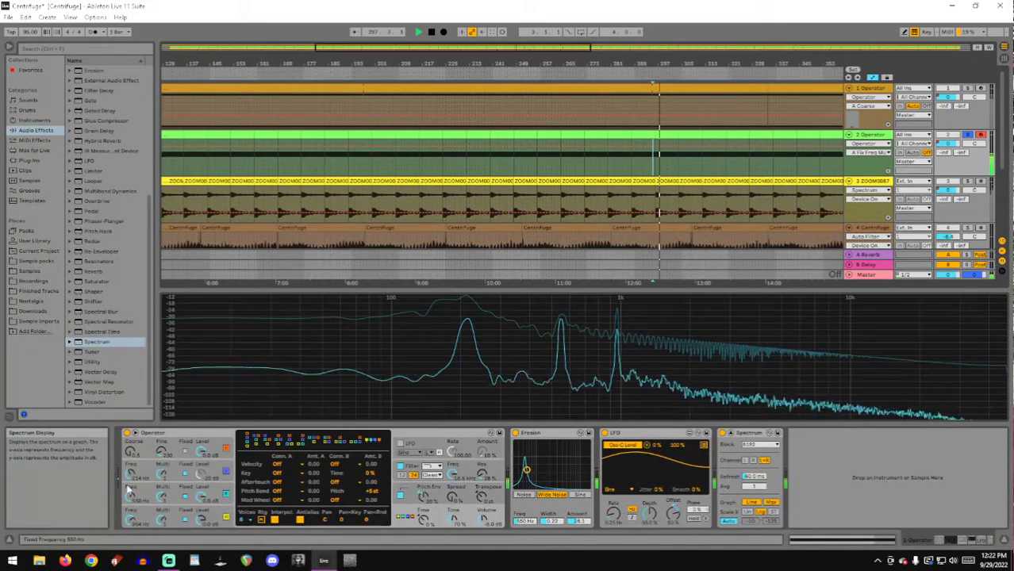
{"action": "left_click", "coordinate": [213, 449]}
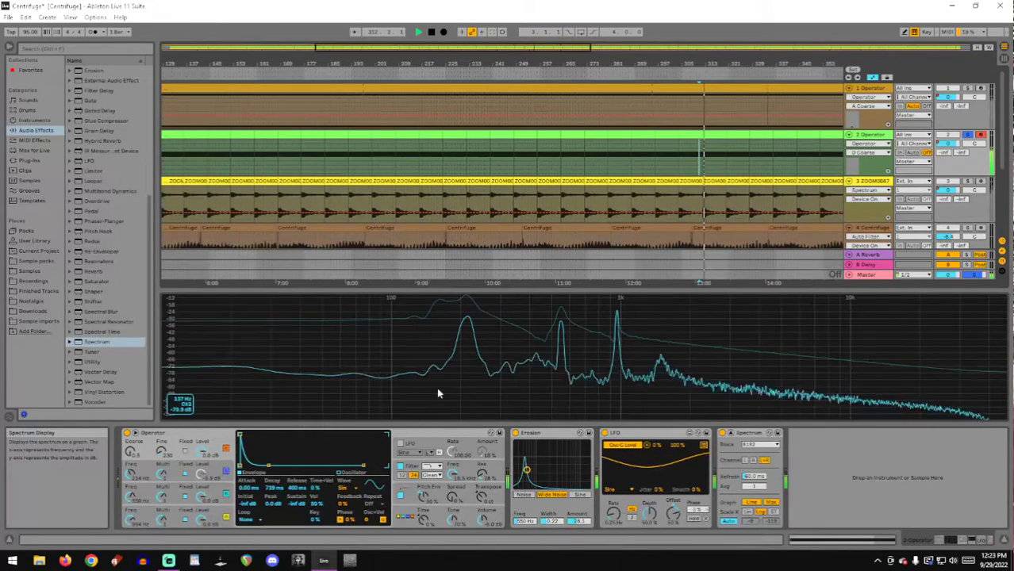
- Solo ZOOM0087 alongside the second Operator track and copy its Echo and Hybrid Reverb to the end of the second Operator's chain
{"action": "left_click", "coordinate": [968, 182], "text": "ctrl"}
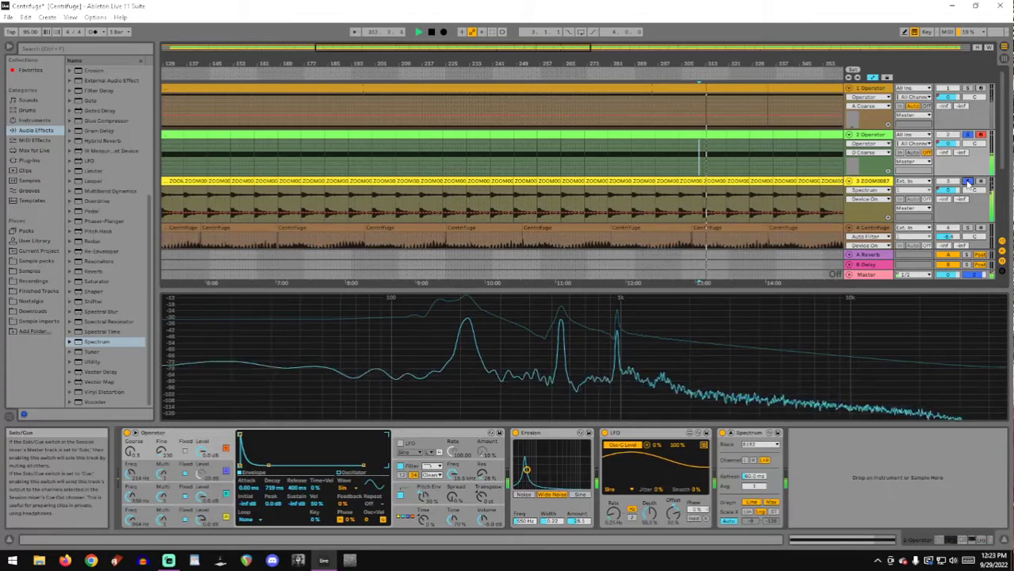
{"action": "left_click", "coordinate": [724, 203]}
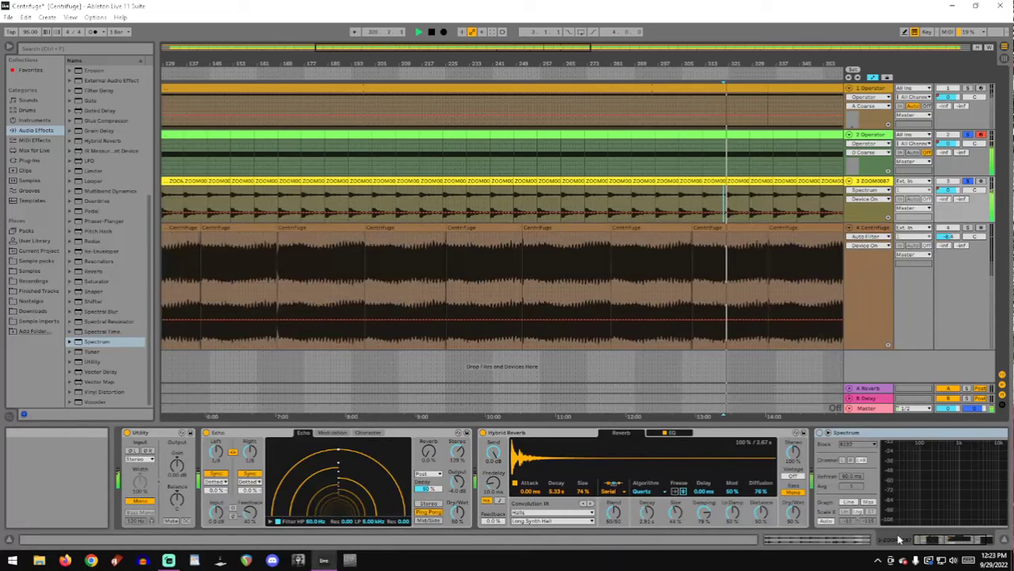
{"action": "left_click", "coordinate": [937, 541]}
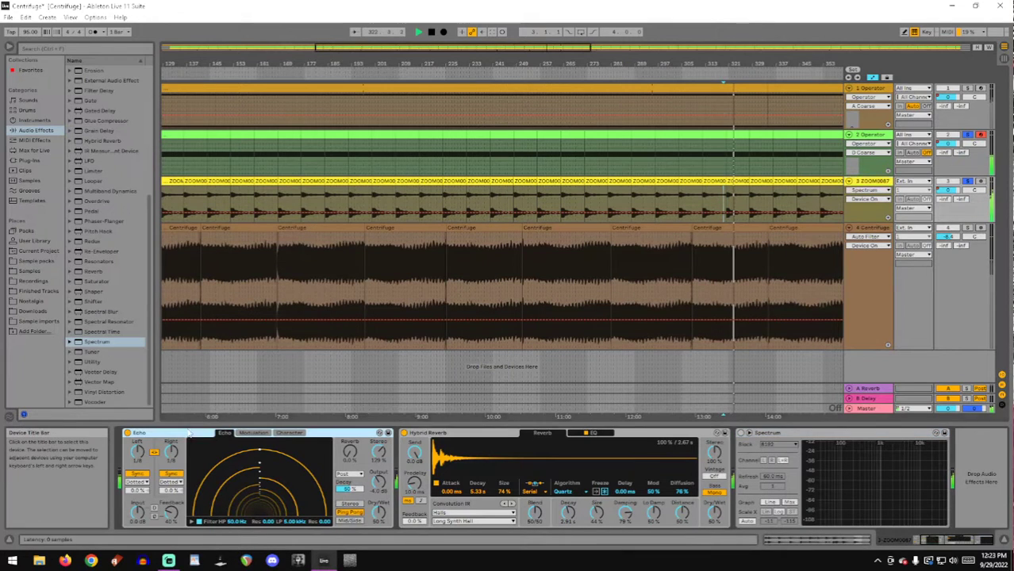
{"action": "left_click", "coordinate": [492, 435]}
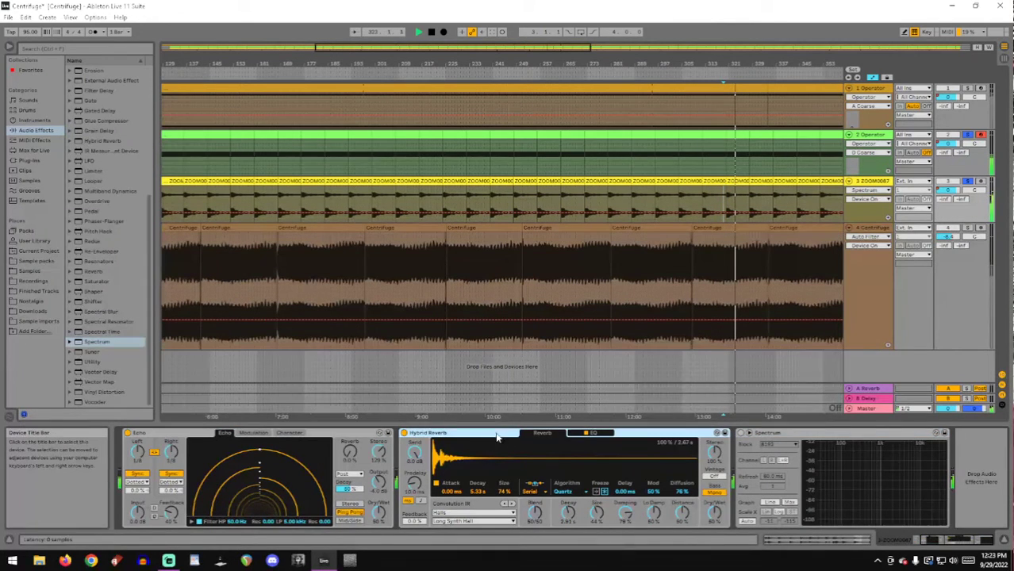
{"action": "left_click", "coordinate": [256, 449]}
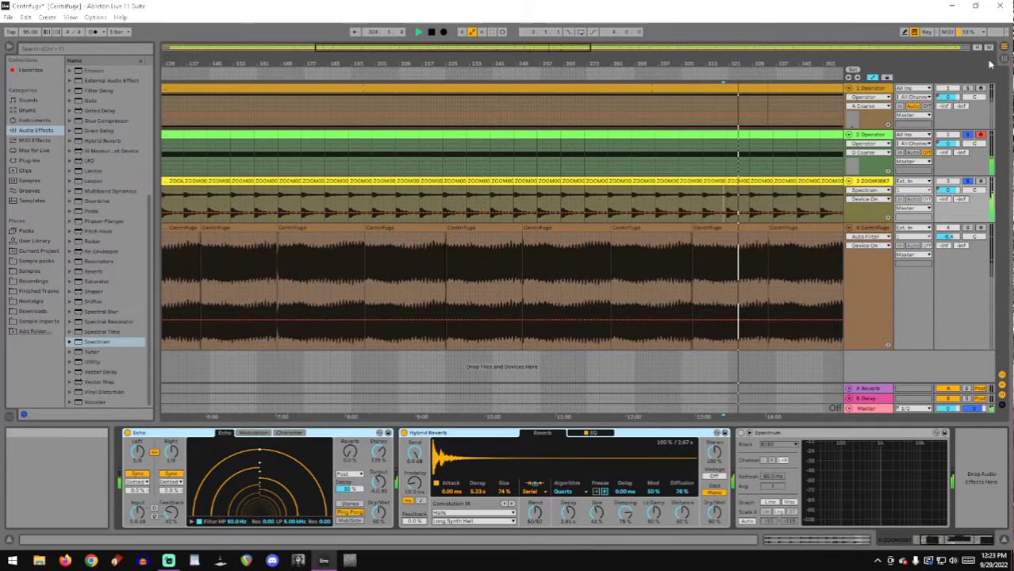
{"action": "left_click", "coordinate": [871, 135]}
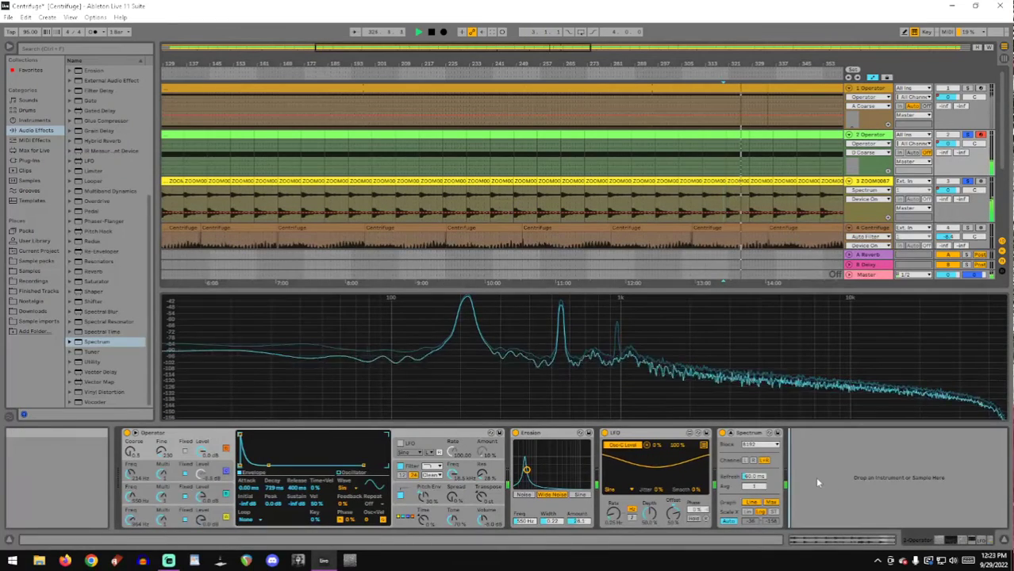
{"action": "scroll", "coordinate": [815, 476], "scroll_direction": "down", "scroll_amount": 5}
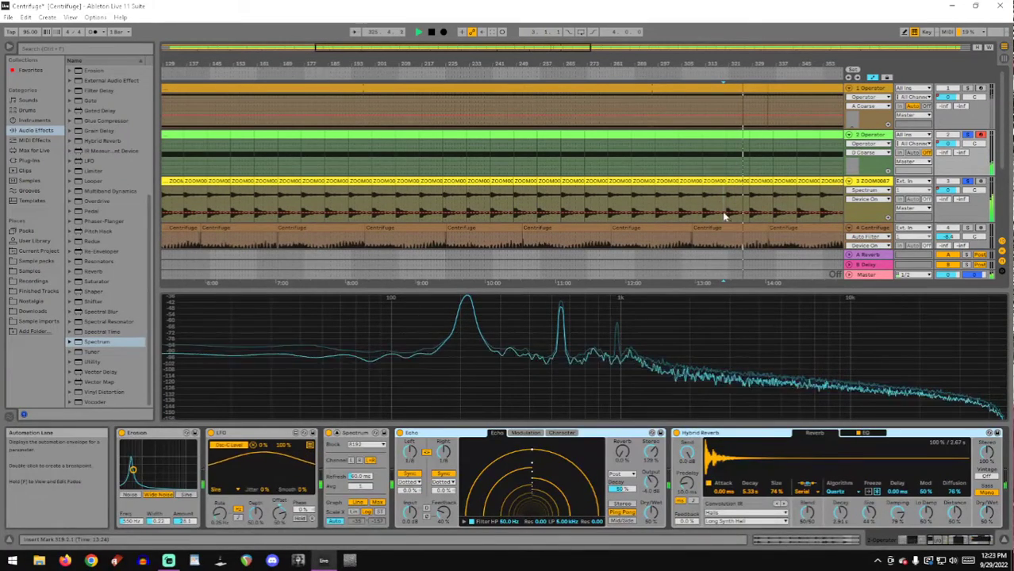
- Review the end of the second Operator track's effect chain, and show the Centrifuge track's effects
{"action": "left_click_drag", "start_coordinate": [568, 45], "coordinate": [611, 58]}
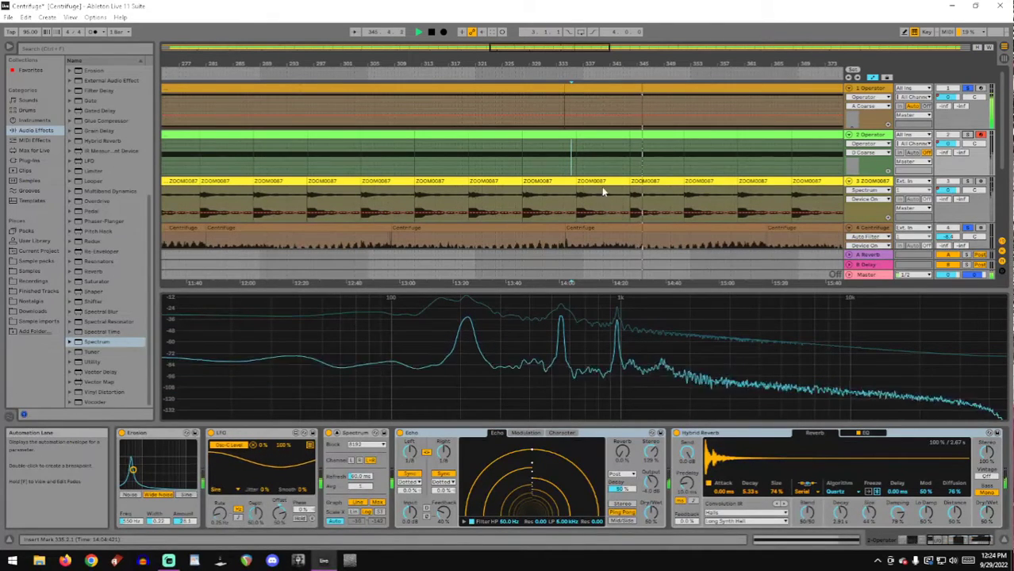
{"action": "left_click_drag", "start_coordinate": [657, 48], "coordinate": [657, 115]}
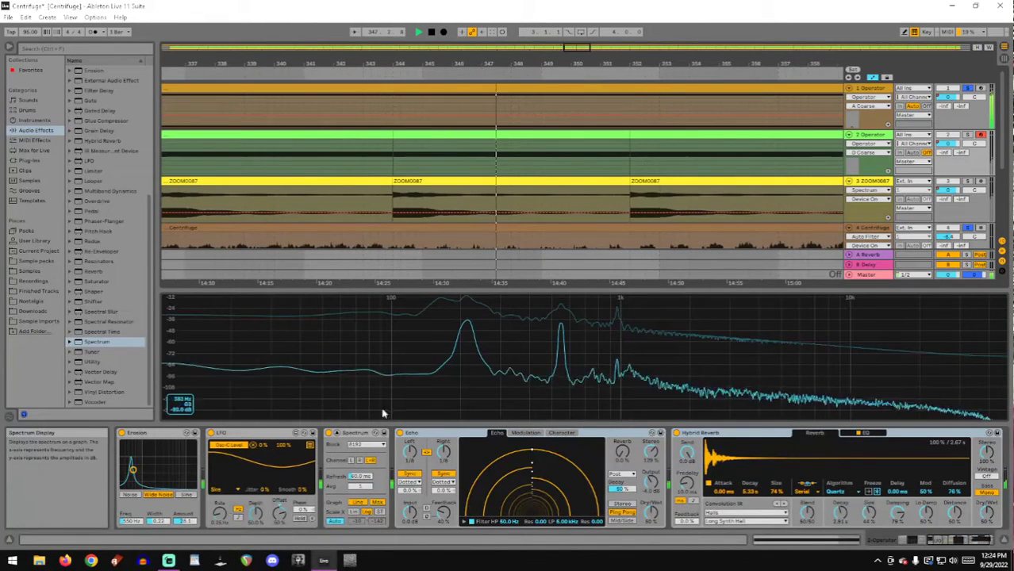
{"action": "left_click_drag", "start_coordinate": [979, 541], "coordinate": [998, 543]}
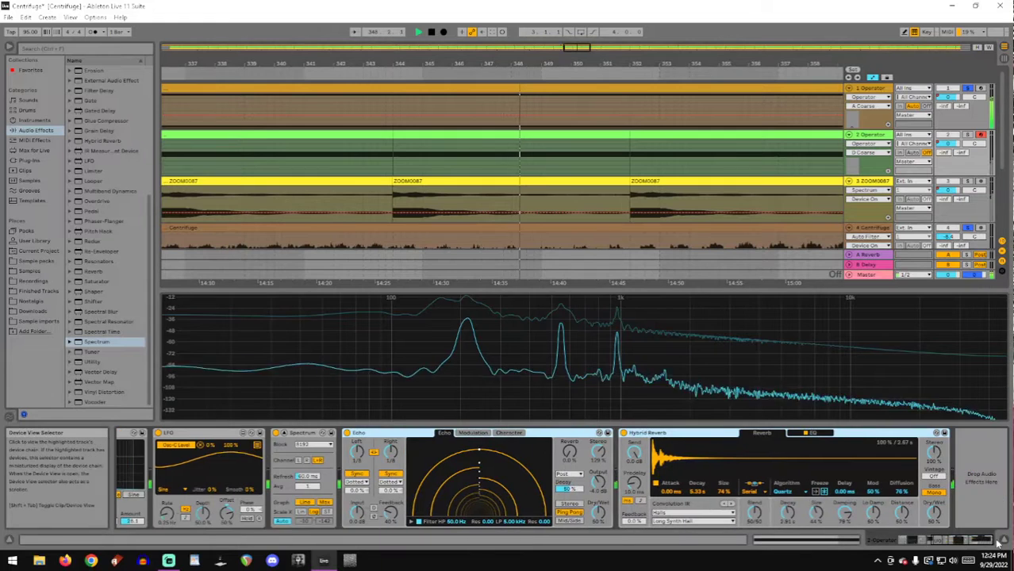
{"action": "left_click", "coordinate": [871, 228]}
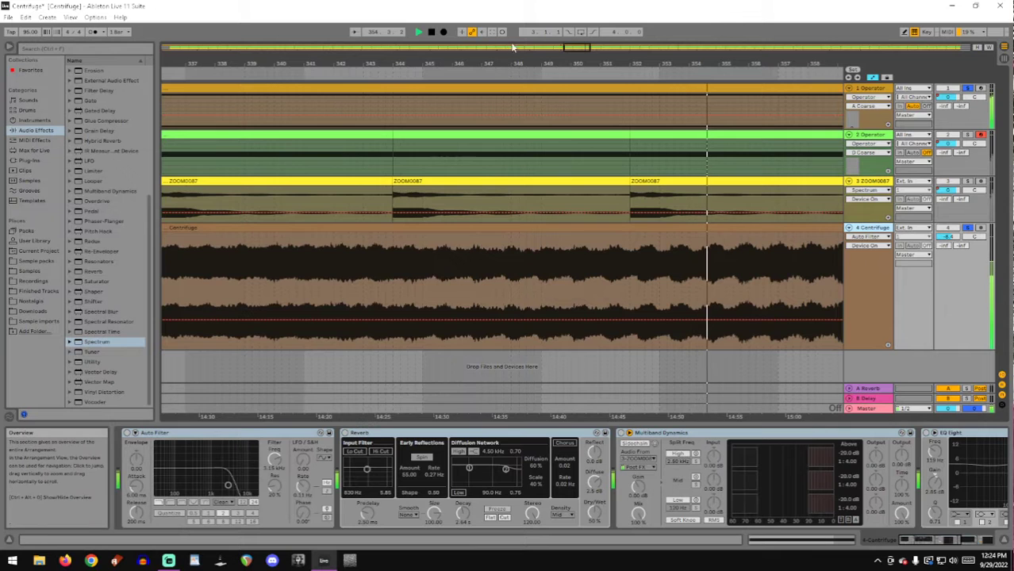
- Examine how the Centrifuge clips join around bars 335 to 365, and show the beginning of the arrangement
{"action": "left_click_drag", "start_coordinate": [577, 46], "coordinate": [577, 22]}
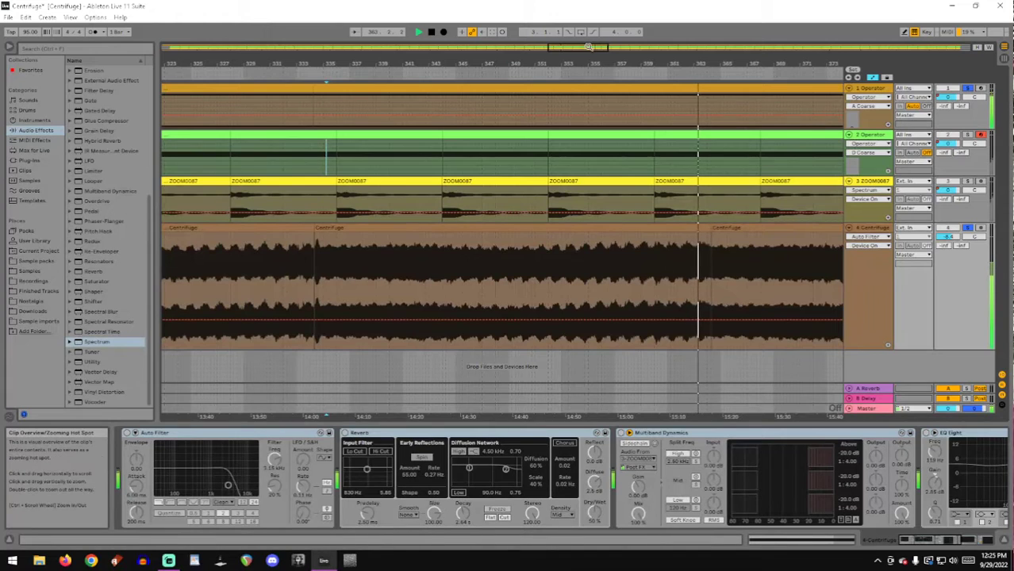
{"action": "mouse_move", "coordinate": [589, 47]}
{"action": "left_mouse_down"}
{"action": "mouse_move", "coordinate": [588, 7]}
{"action": "mouse_move", "coordinate": [585, 43]}
{"action": "left_mouse_up"}
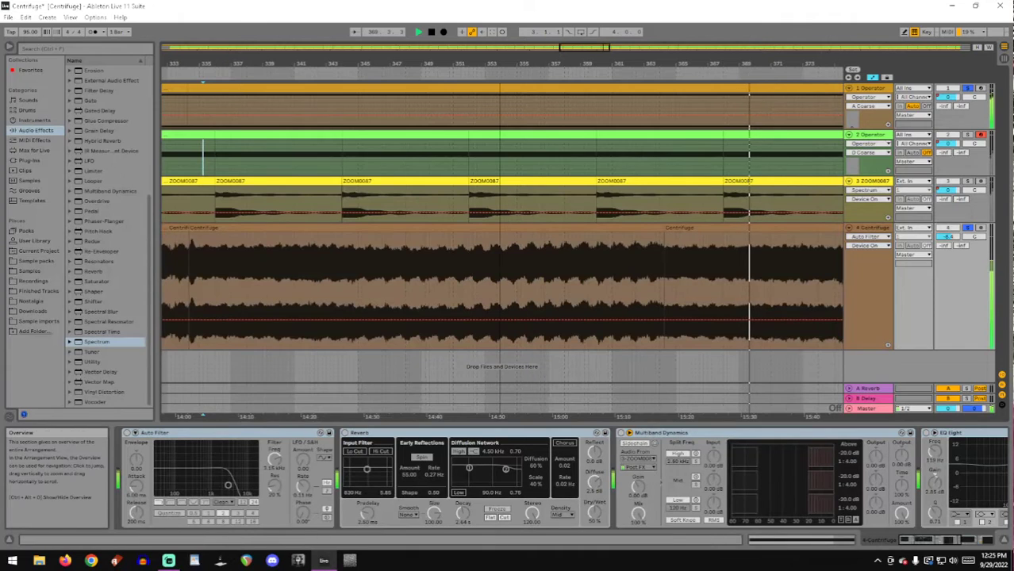
{"action": "left_click_drag", "start_coordinate": [603, 49], "coordinate": [441, 87]}
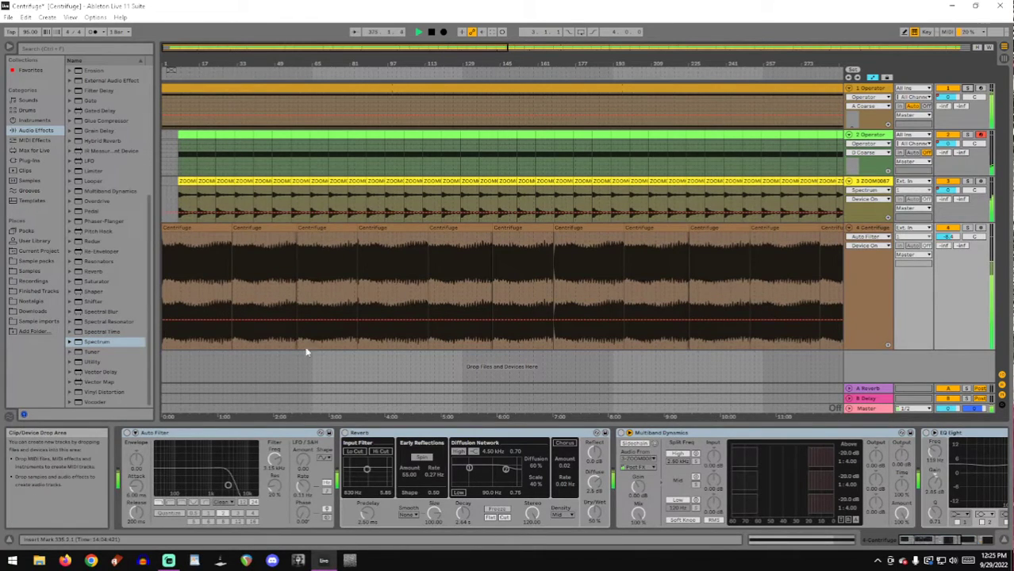
- Solo the Centrifuge track with its effects turned back on, and review its chain through to EQ Eight and Spectrum
{"action": "left_click", "coordinate": [869, 289]}
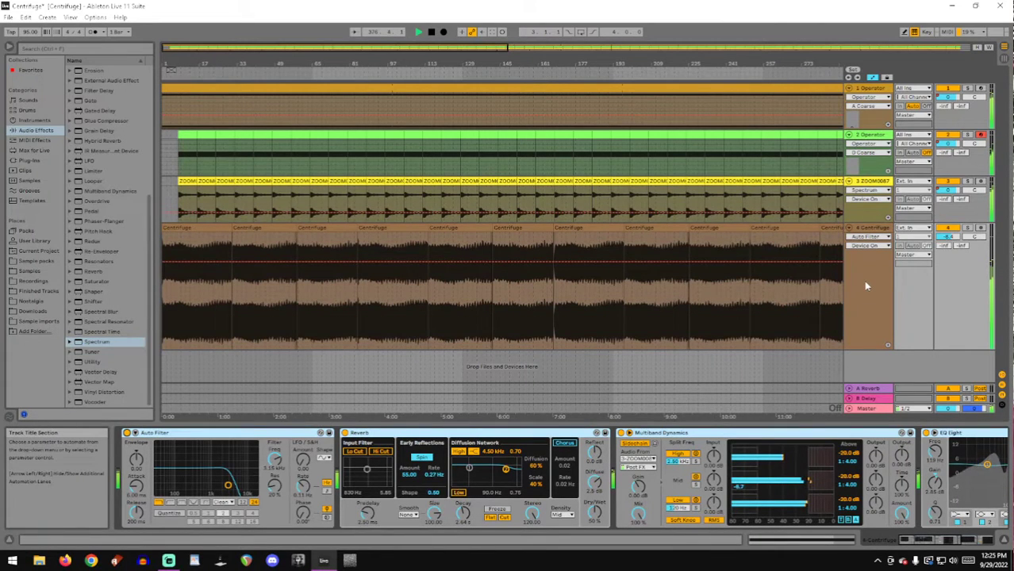
{"action": "left_click", "coordinate": [967, 230]}
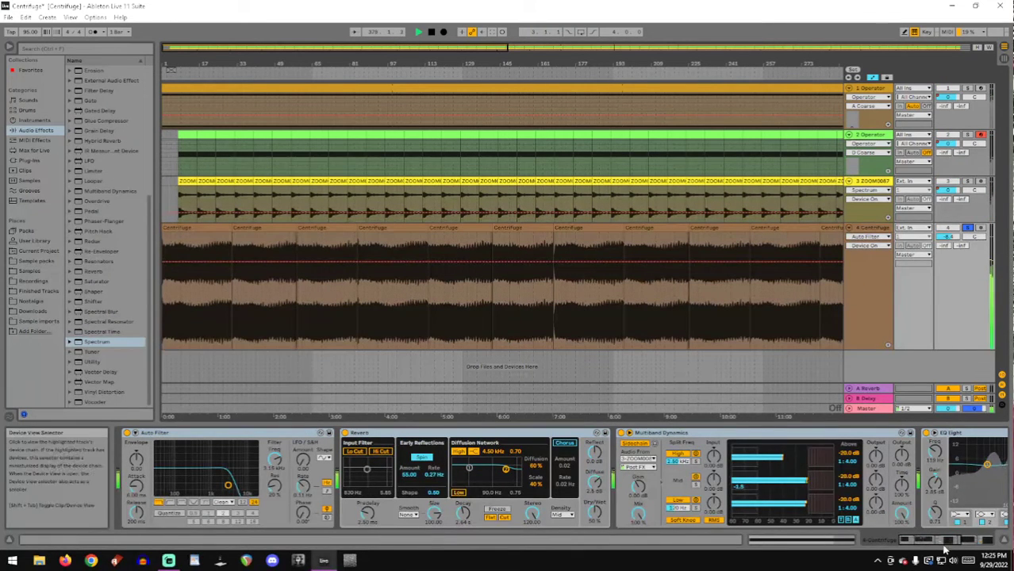
{"action": "left_click", "coordinate": [986, 543]}
{"action": "left_click_drag", "start_coordinate": [988, 546], "coordinate": [797, 557]}
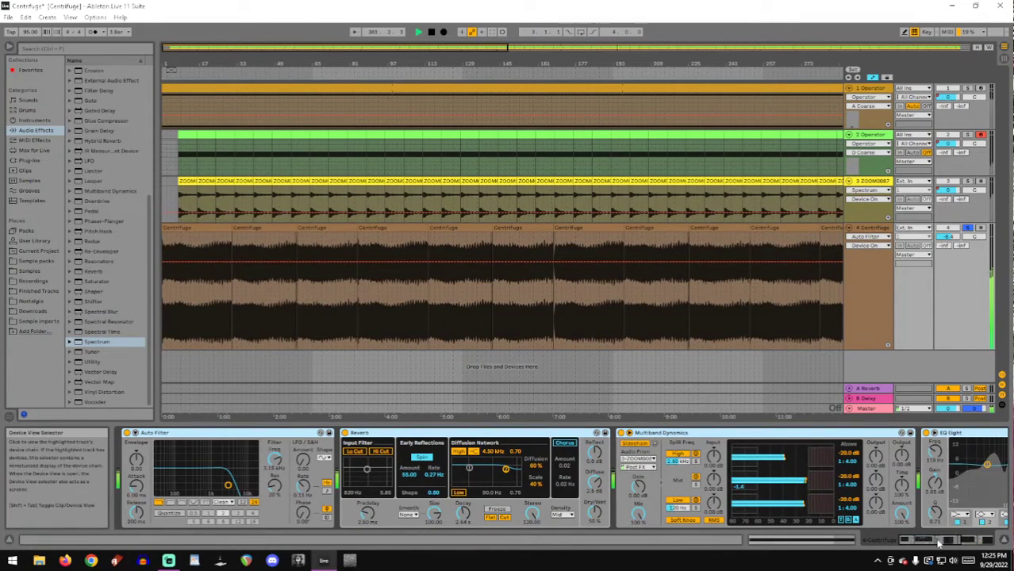
{"action": "left_click_drag", "start_coordinate": [939, 545], "coordinate": [972, 549]}
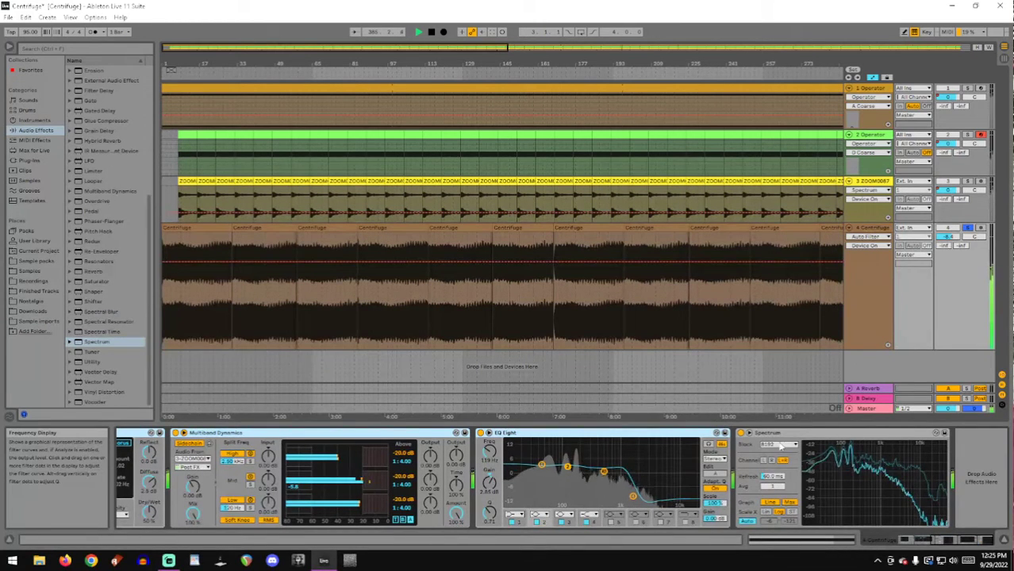
- Bypass and re-enable the Centrifuge track's effects to compare the dry and processed sound, returning to the Auto Filter
{"action": "left_click", "coordinate": [480, 434]}
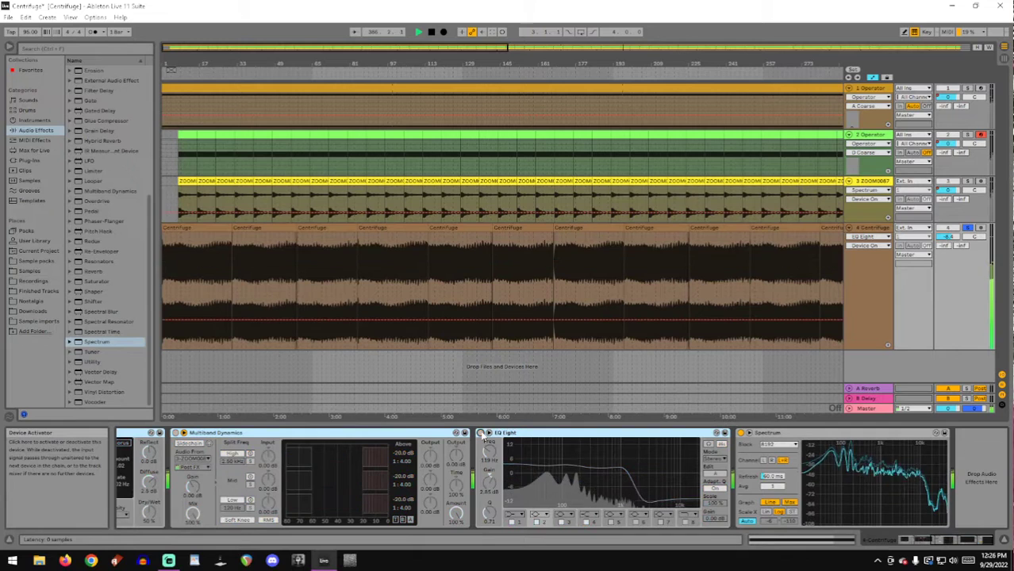
{"action": "left_click", "coordinate": [480, 433]}
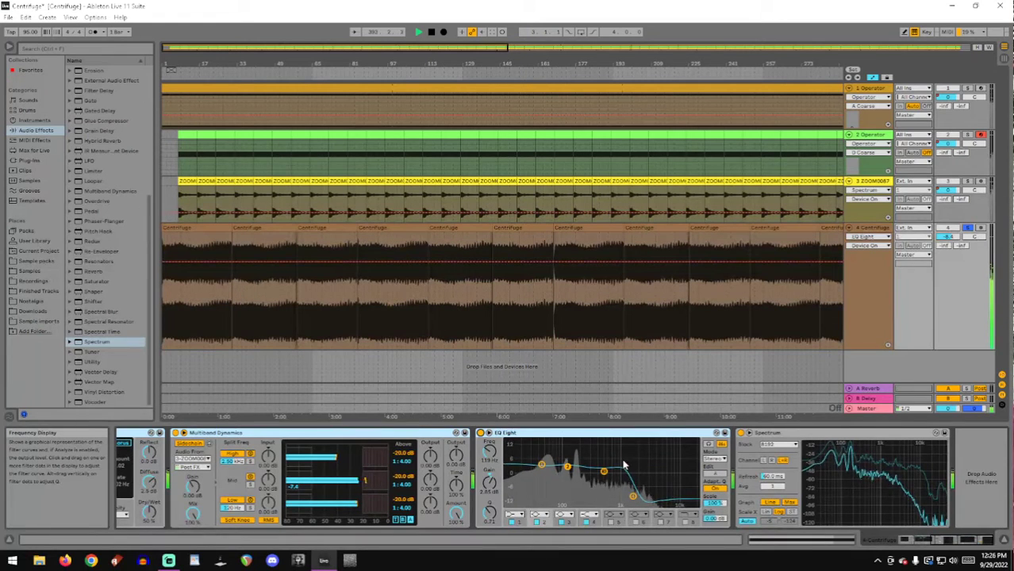
{"action": "left_click_drag", "start_coordinate": [949, 541], "coordinate": [898, 550]}
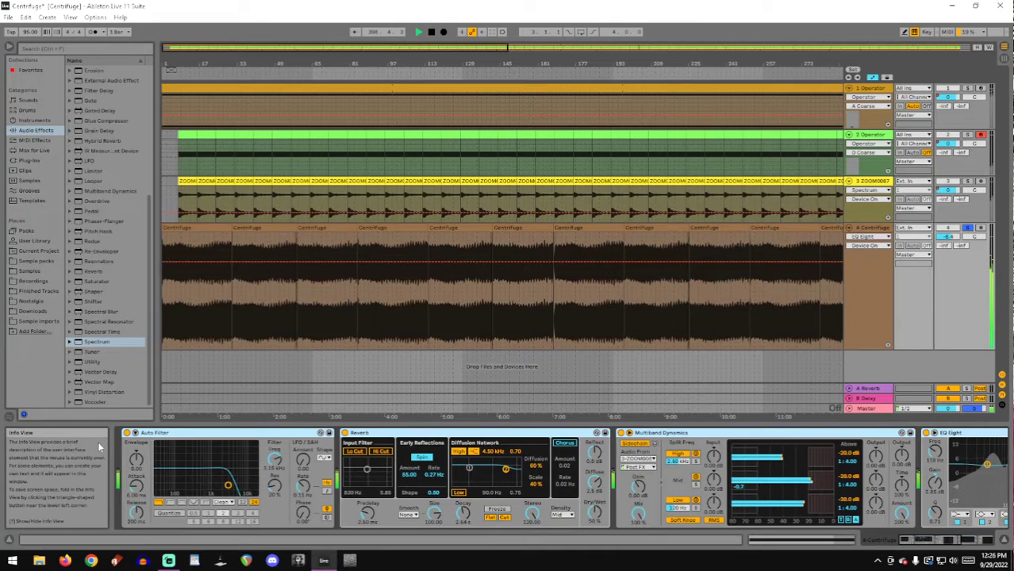
{"action": "left_click", "coordinate": [127, 435]}
{"action": "left_click", "coordinate": [126, 435]}
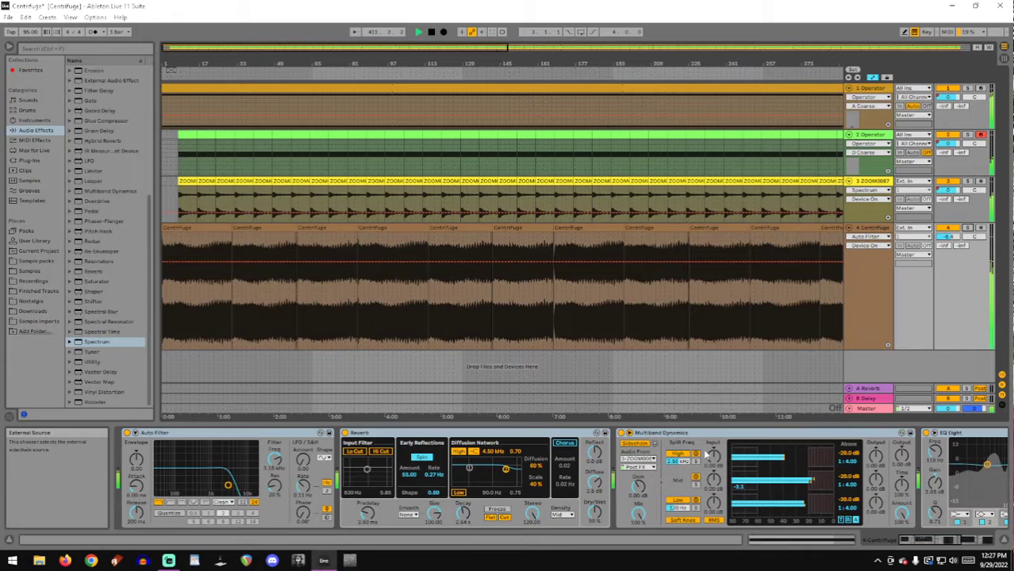
- Show the Multiband Dynamics in the first Operator track's chain, and return to the Centrifuge track's effects
{"action": "left_click", "coordinate": [867, 87]}
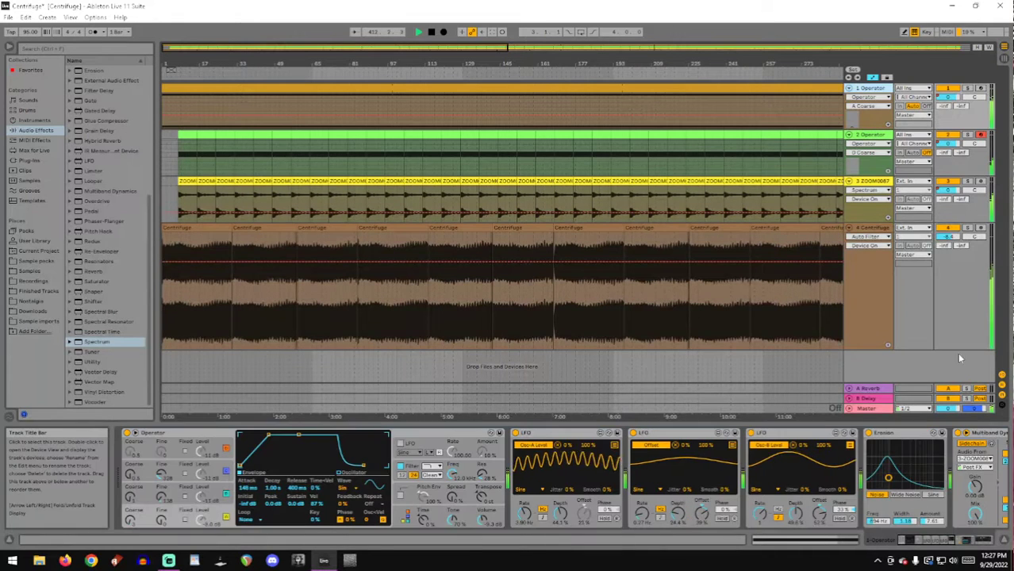
{"action": "left_click", "coordinate": [952, 541]}
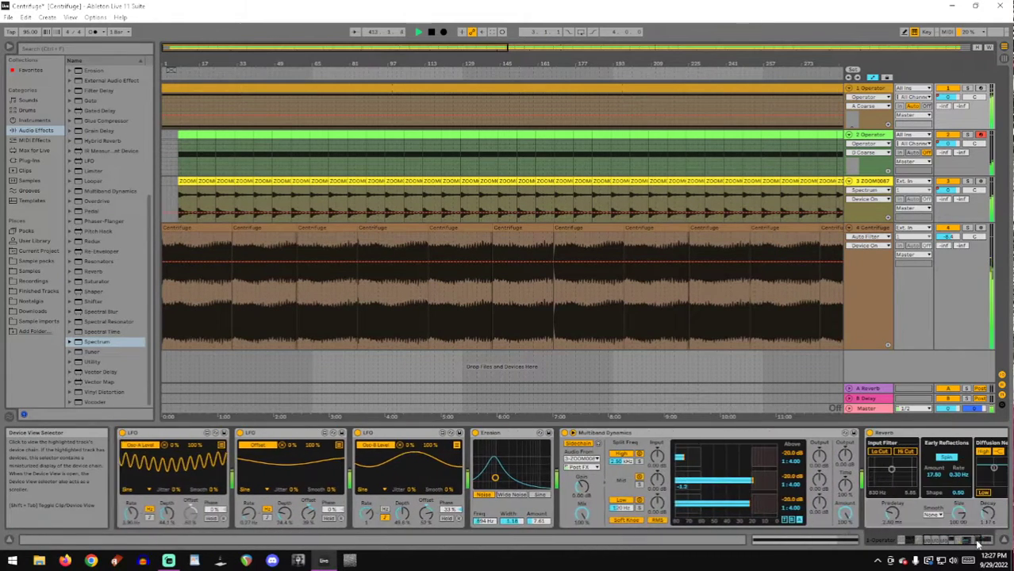
{"action": "left_click", "coordinate": [879, 251]}
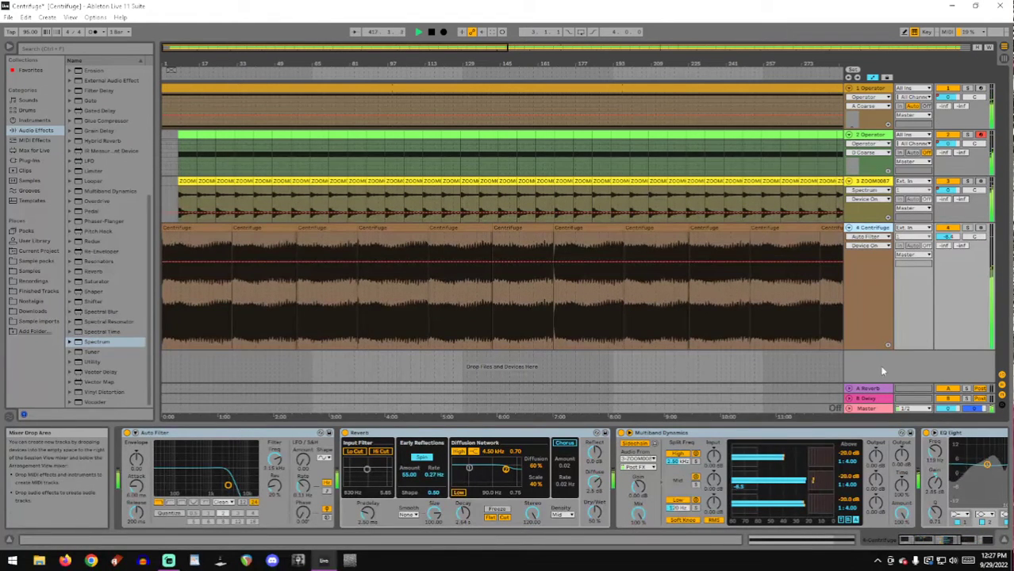
- Examine the below-threshold and attack/release settings of the Centrifuge track's Multiband Dynamics, and return to the start of the chain
{"action": "left_click", "coordinate": [977, 540]}
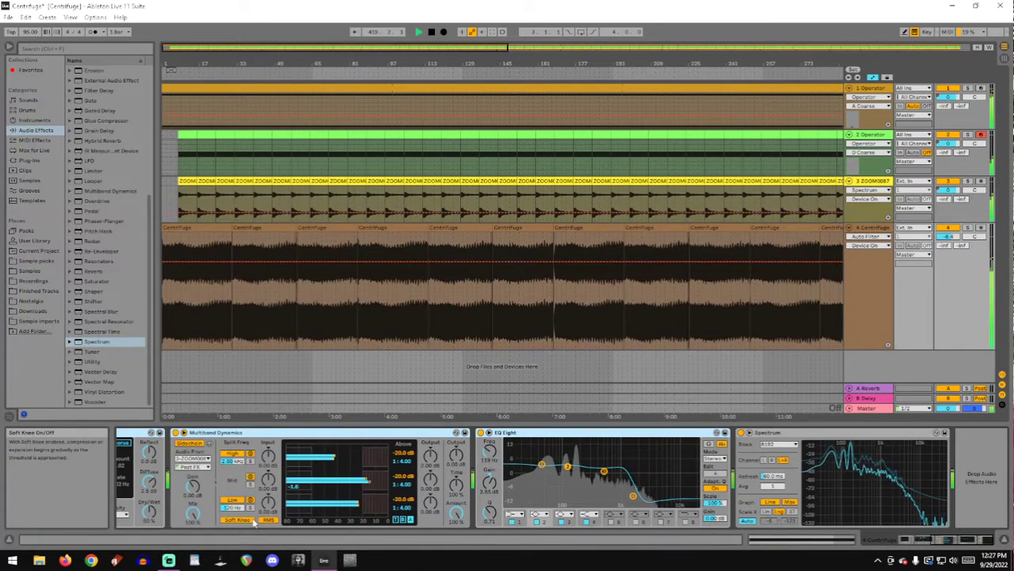
{"action": "left_click", "coordinate": [402, 521]}
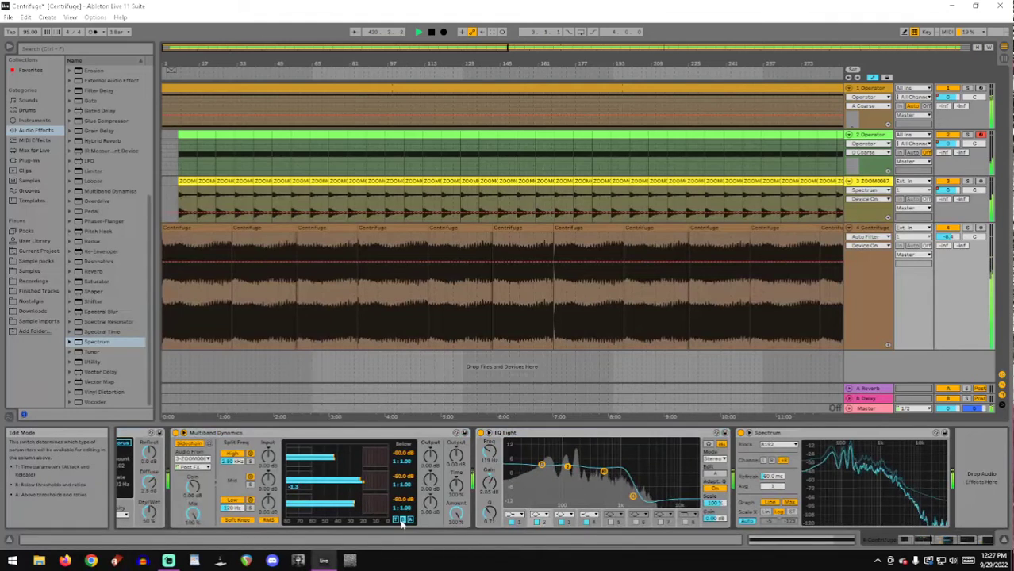
{"action": "left_click", "coordinate": [395, 520]}
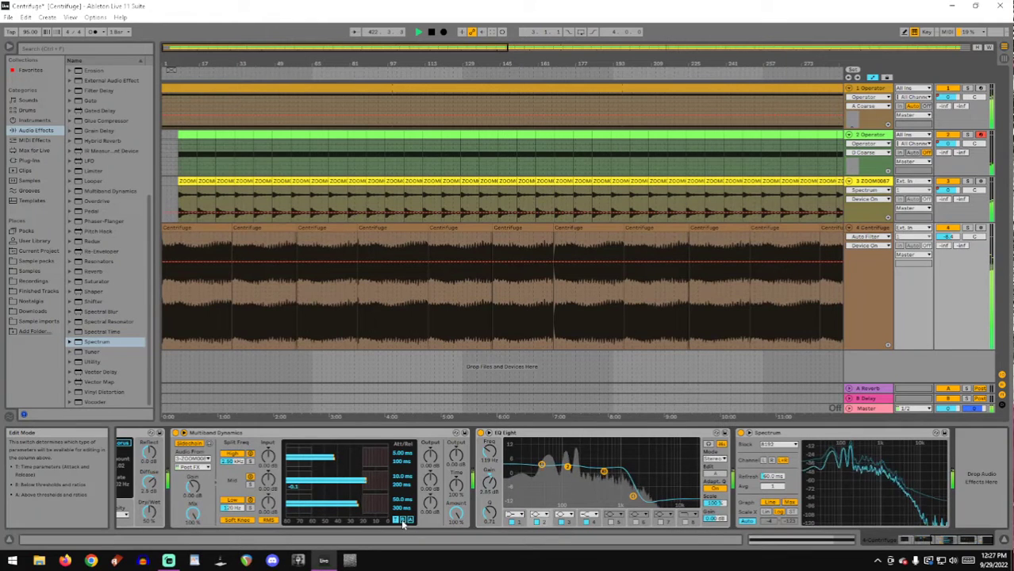
{"action": "left_click", "coordinate": [402, 520]}
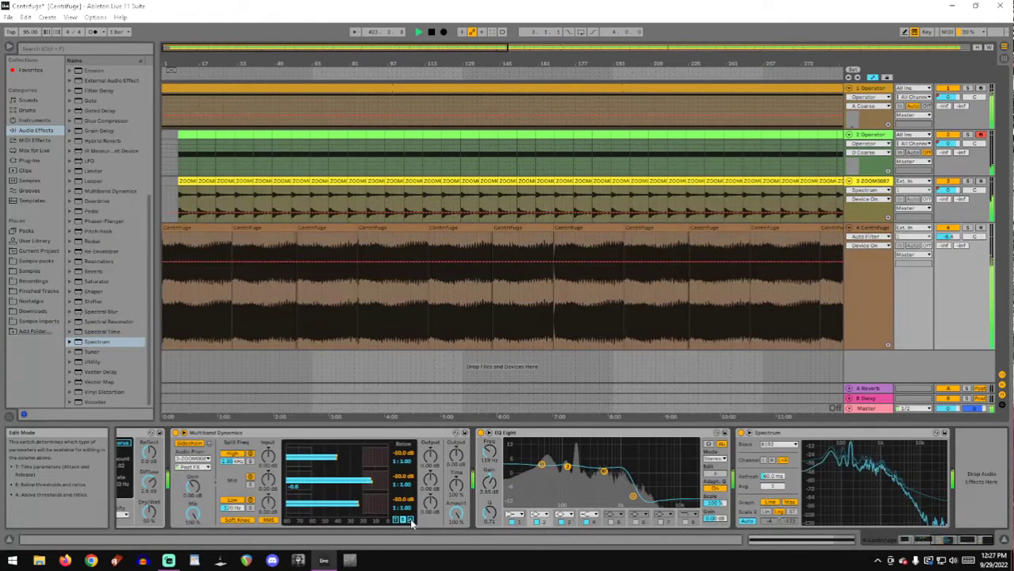
{"action": "left_click_drag", "start_coordinate": [949, 542], "coordinate": [863, 558]}
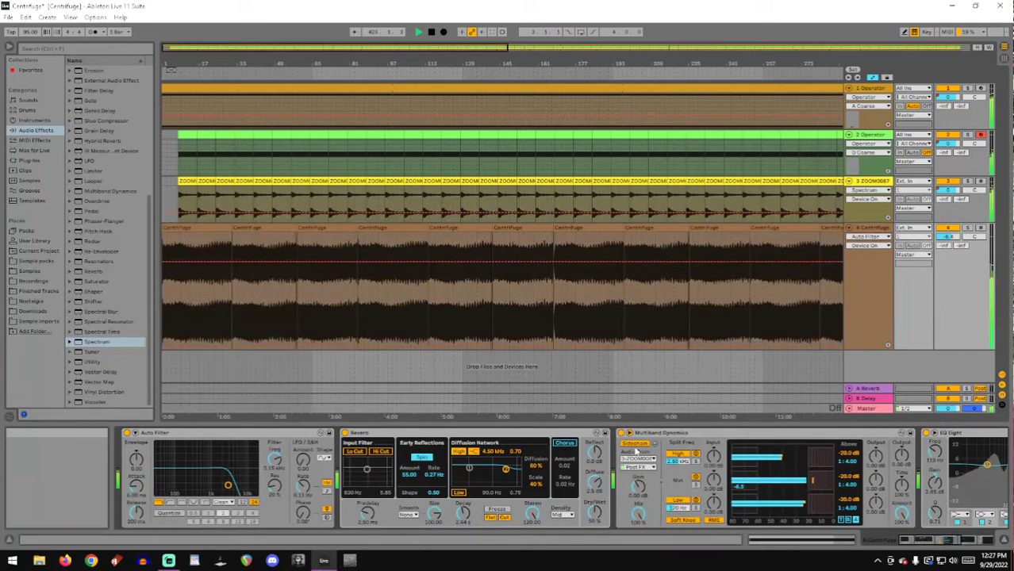
- Bypass the sidechained Multiband Dynamics on the Centrifuge and first Operator tracks to compare the mix, and re-enable both
{"action": "left_click", "coordinate": [620, 433]}
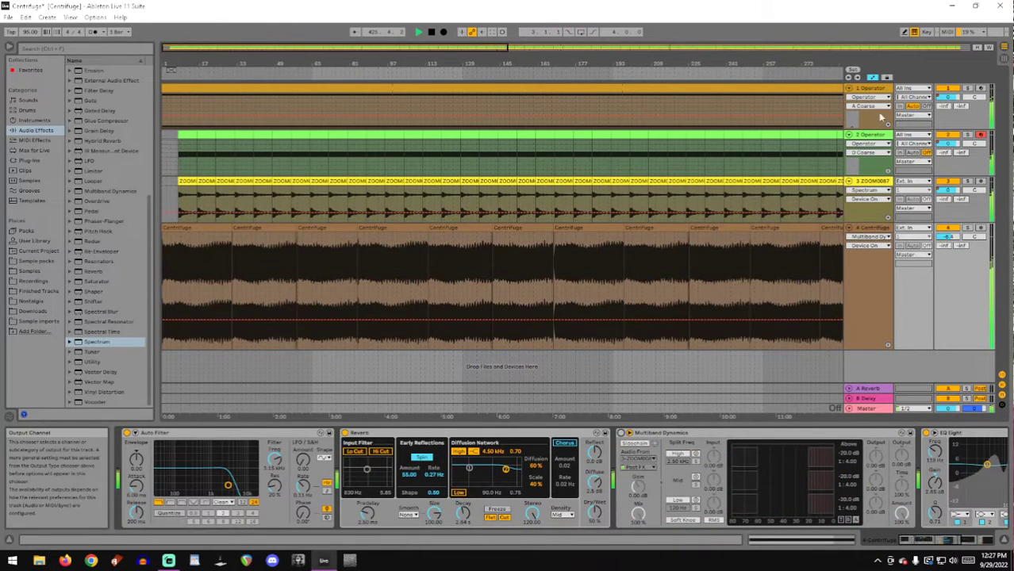
{"action": "left_click", "coordinate": [874, 88]}
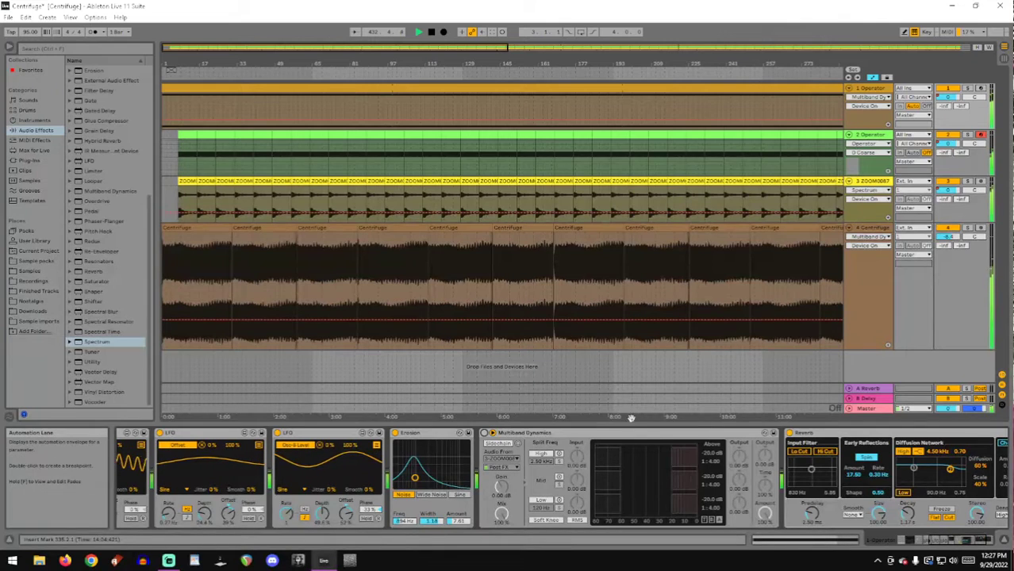
{"action": "left_click", "coordinate": [484, 433]}
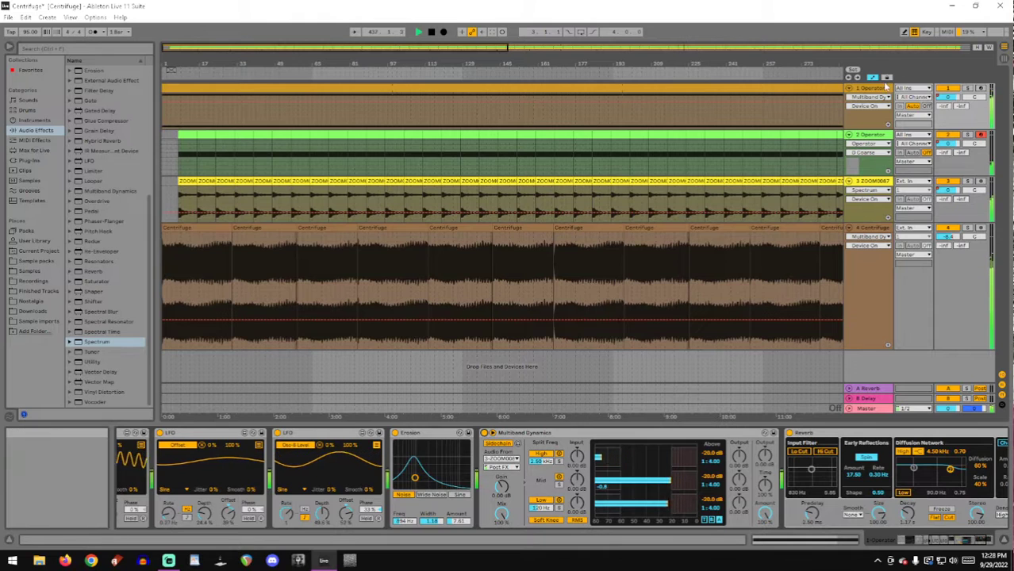
{"action": "left_click", "coordinate": [873, 229]}
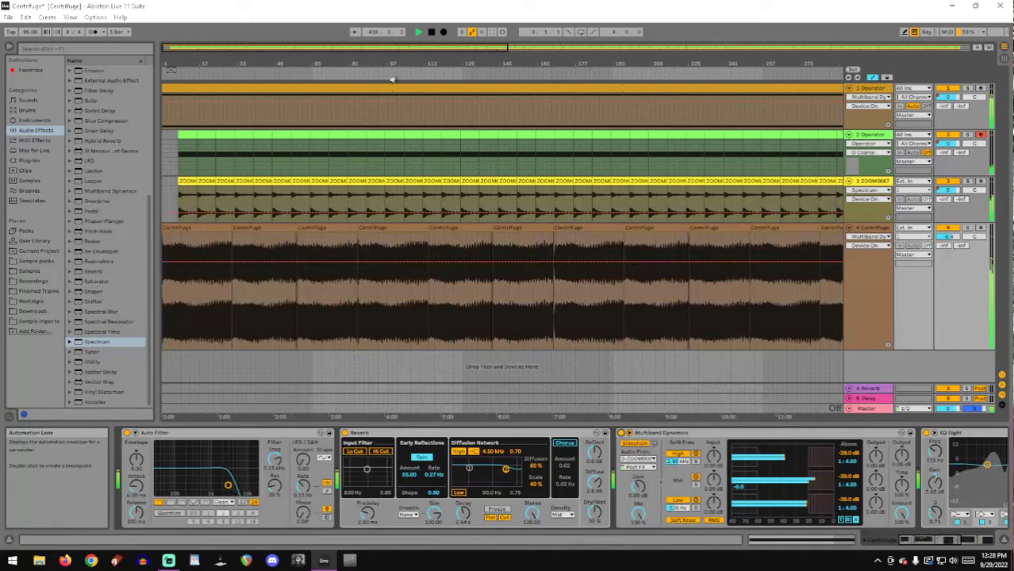
- Stop playback, return to the start of the song, and show the full length of the arrangement
{"action": "left_click", "coordinate": [436, 40]}
{"action": "key", "text": "minus"}
{"action": "key", "text": "minus"}
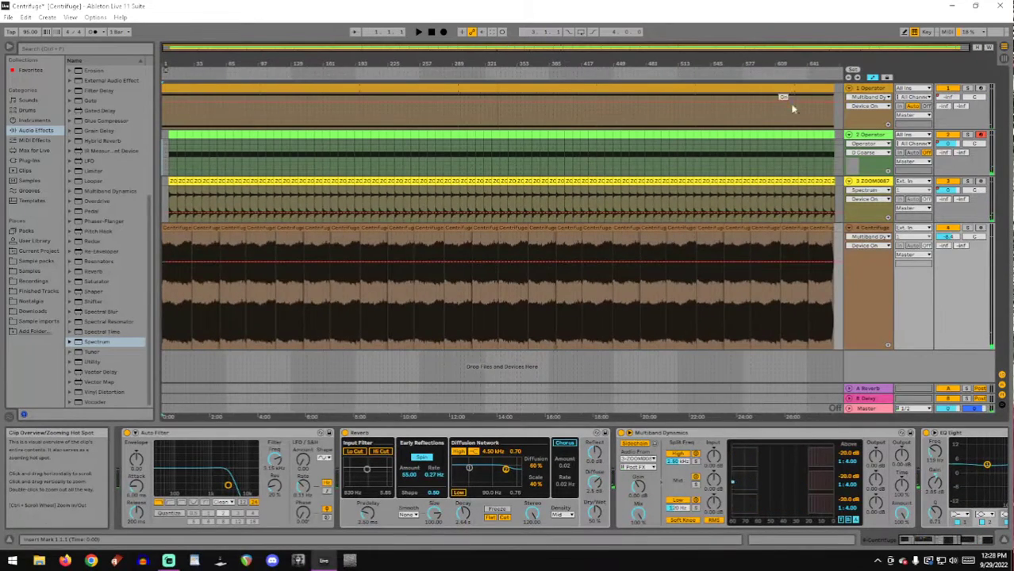